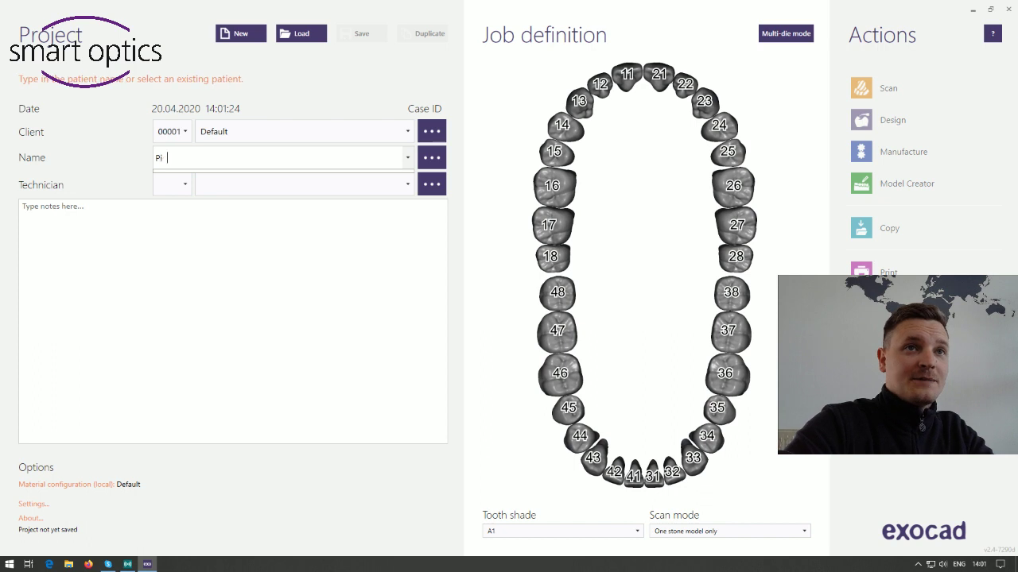
Name the new project "Post and core" and assign the Default technician.
text(ost and core)
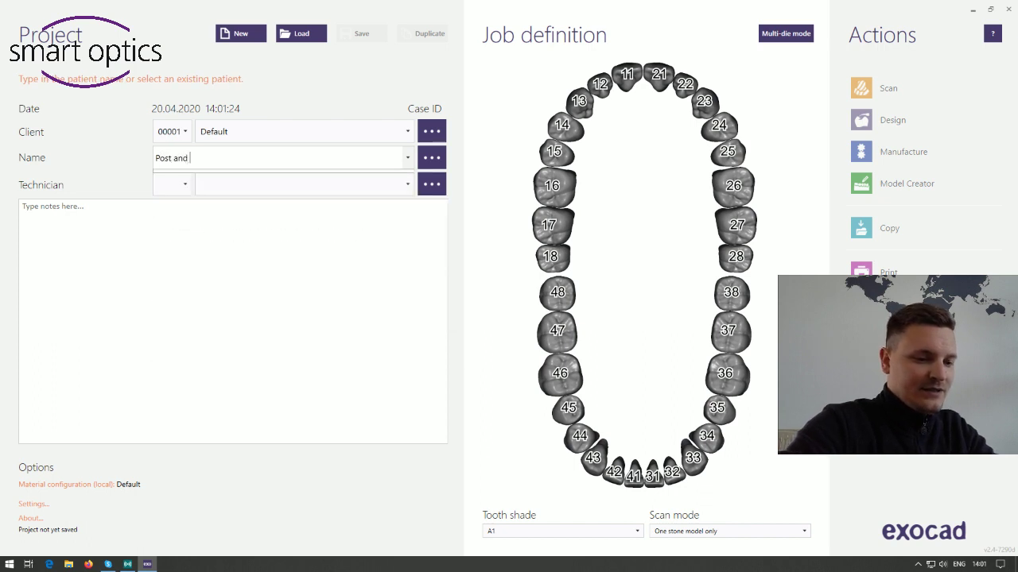
click(295, 191)
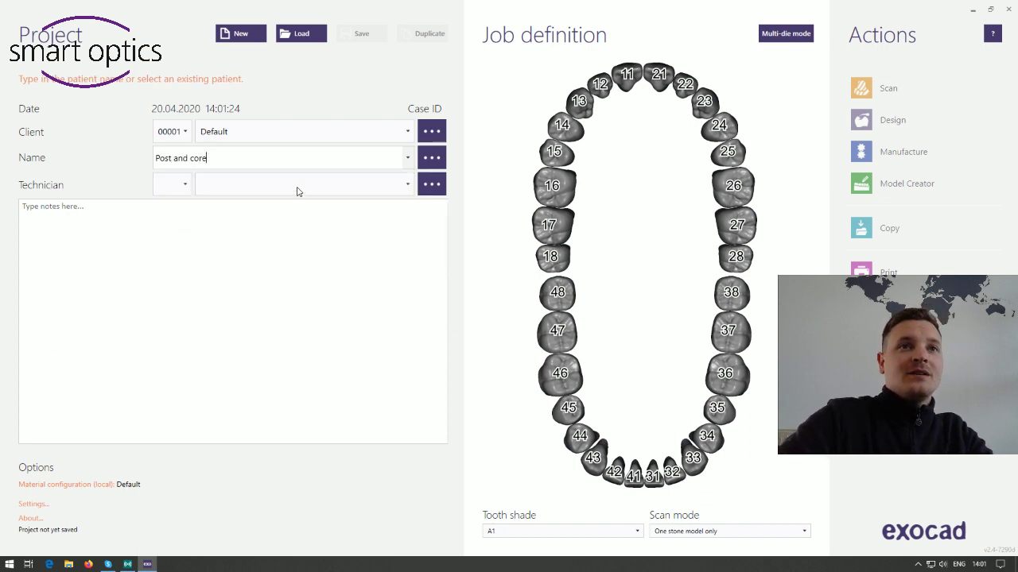
click(292, 206)
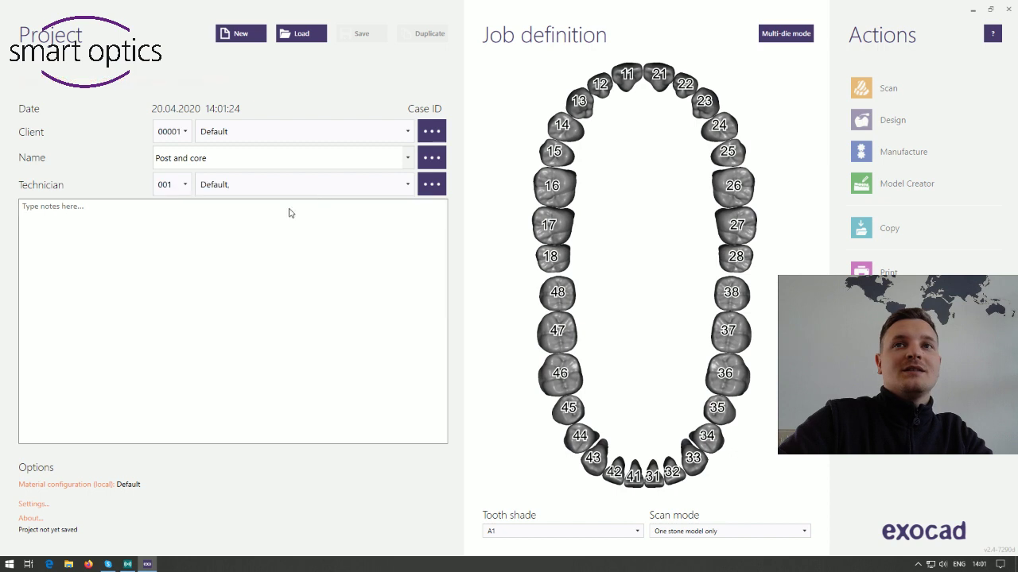
Define tooth 23 as an Inlay/Onlay in NP Metal, accepting the preset parameters.
click(704, 109)
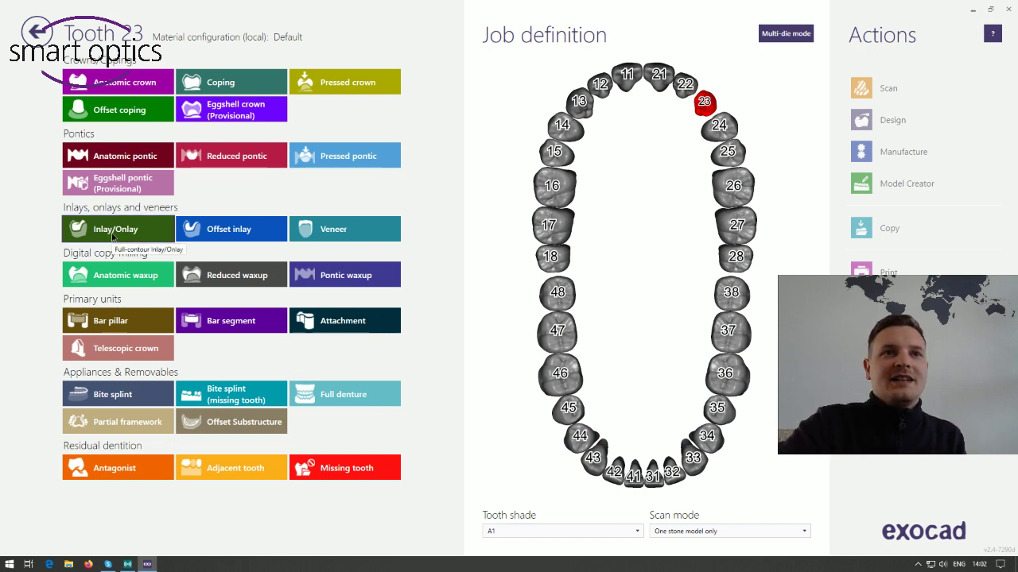
click(137, 239)
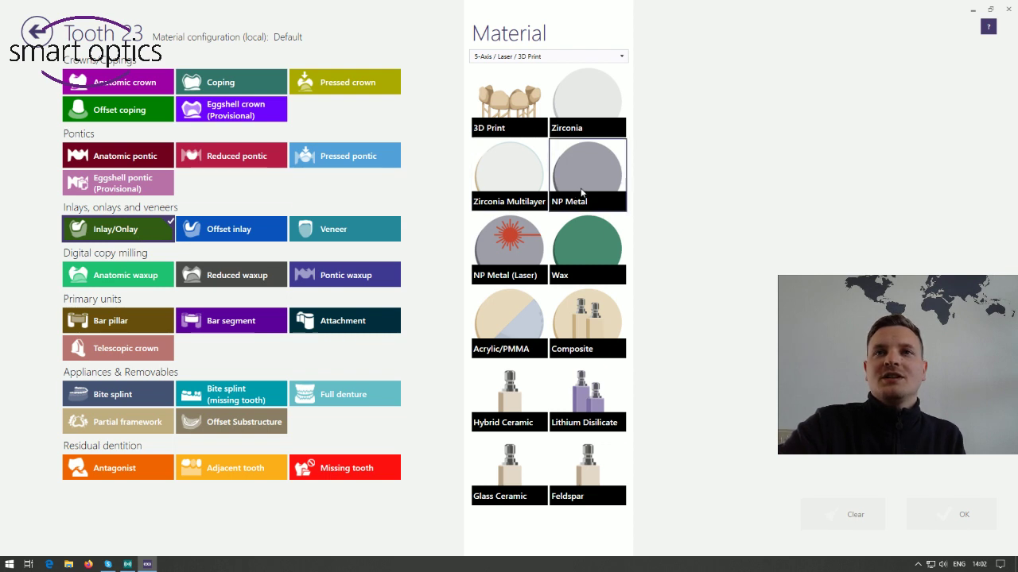
click(583, 193)
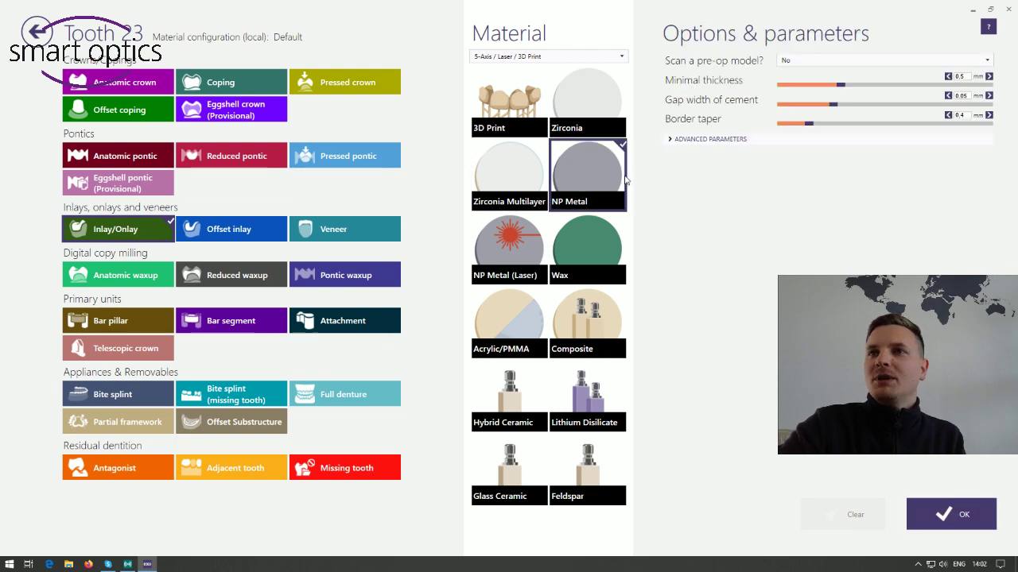
click(940, 514)
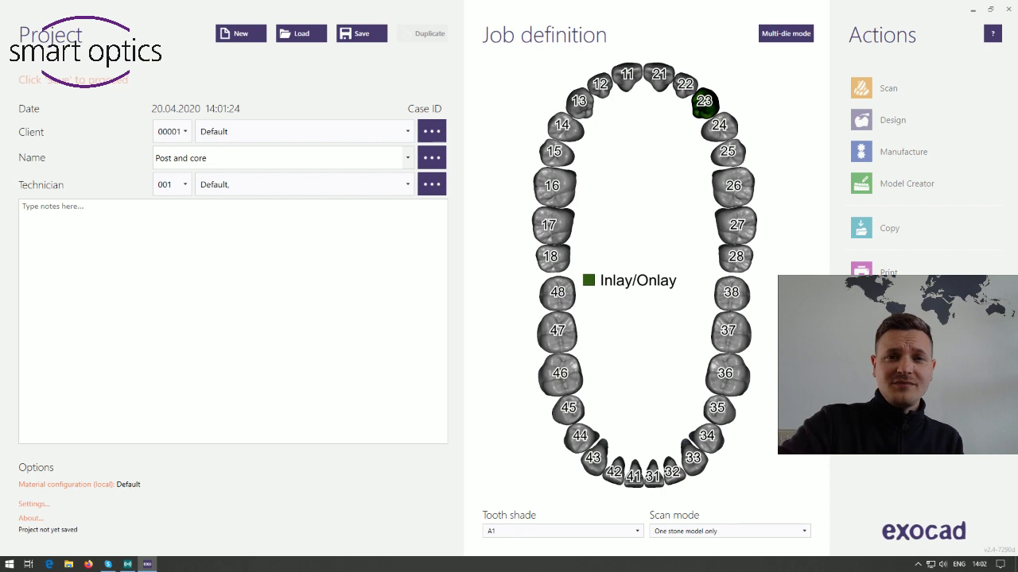
Set the job's scan mode to Digital impression scan and save the project.
click(710, 531)
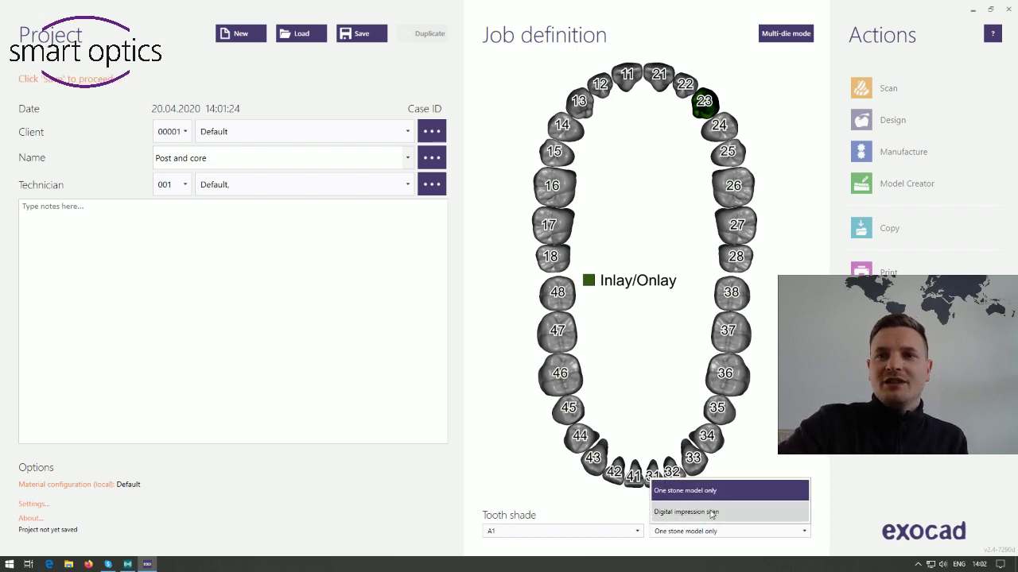
click(712, 512)
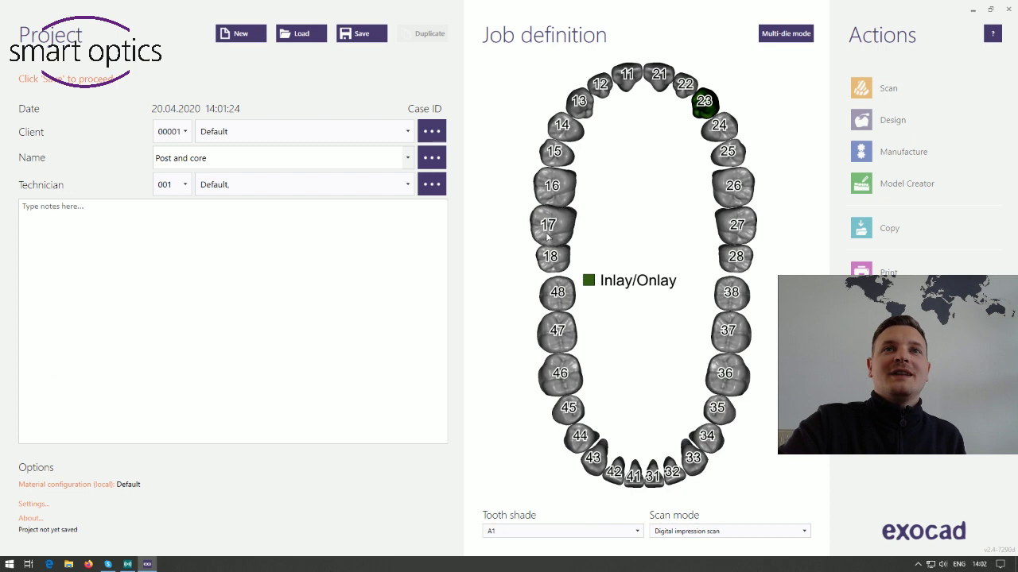
click(359, 37)
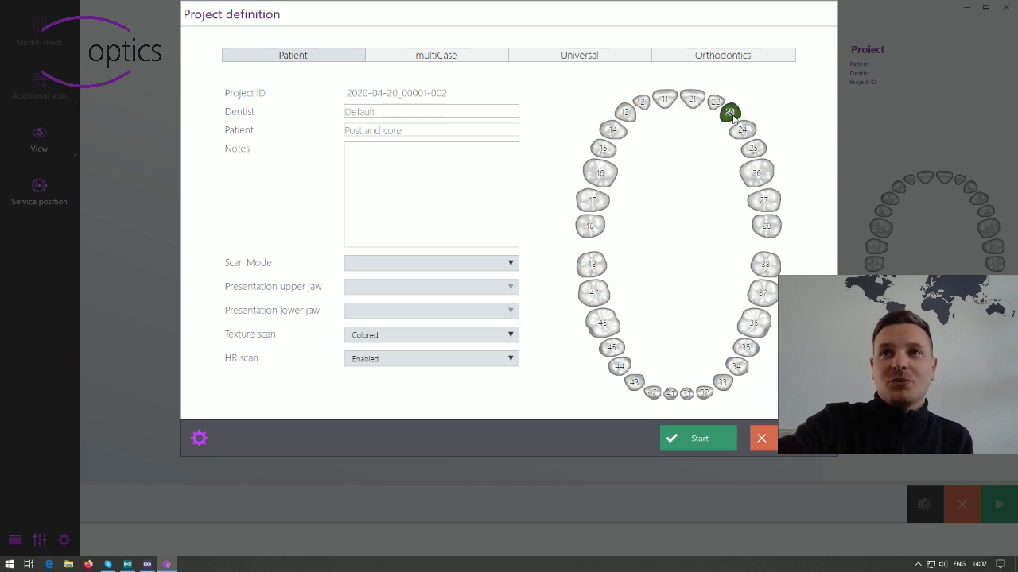
Set the scan mode and the upper jaw presentation to Impression, and start the scan project.
click(452, 266)
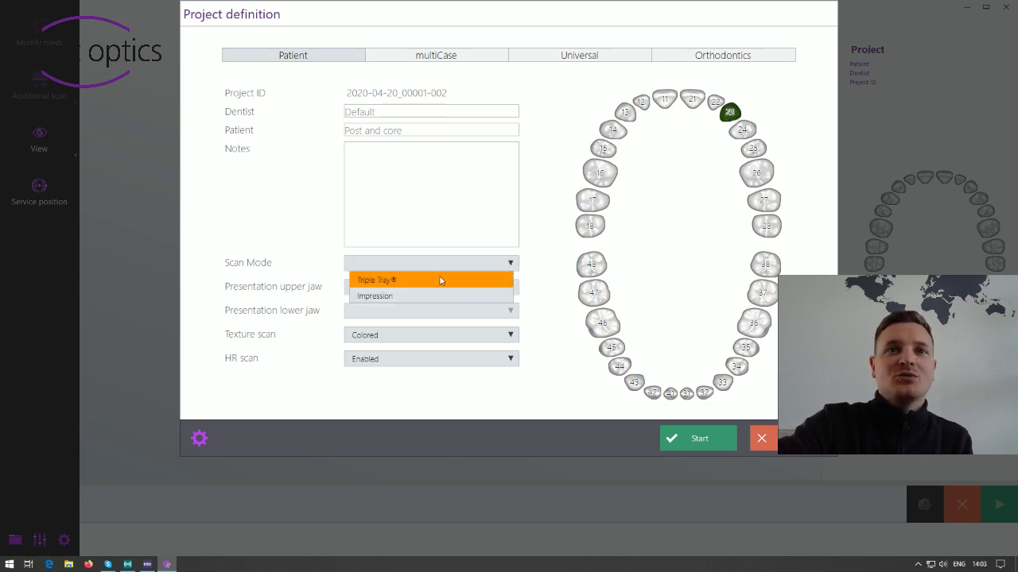
click(434, 297)
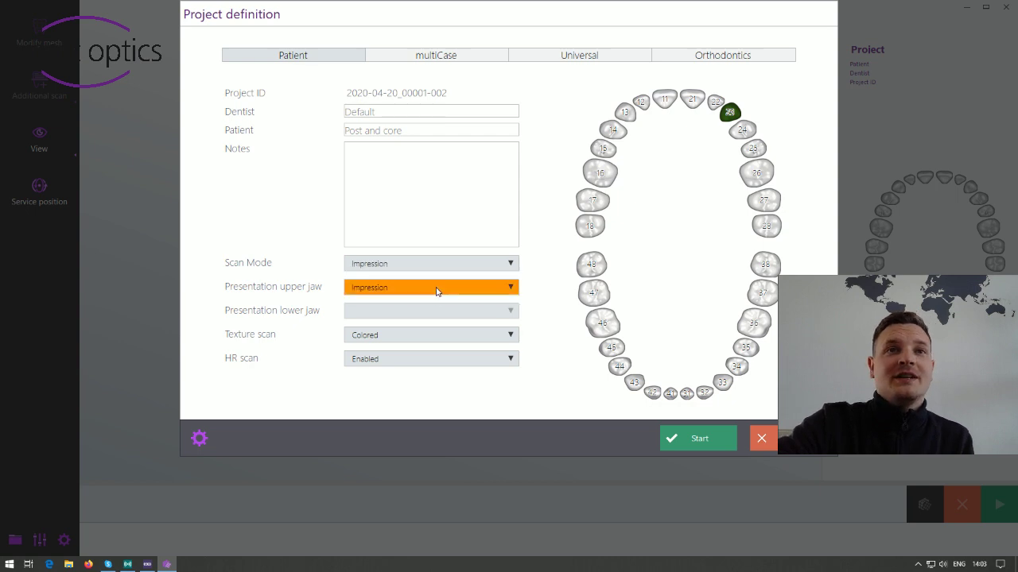
click(436, 291)
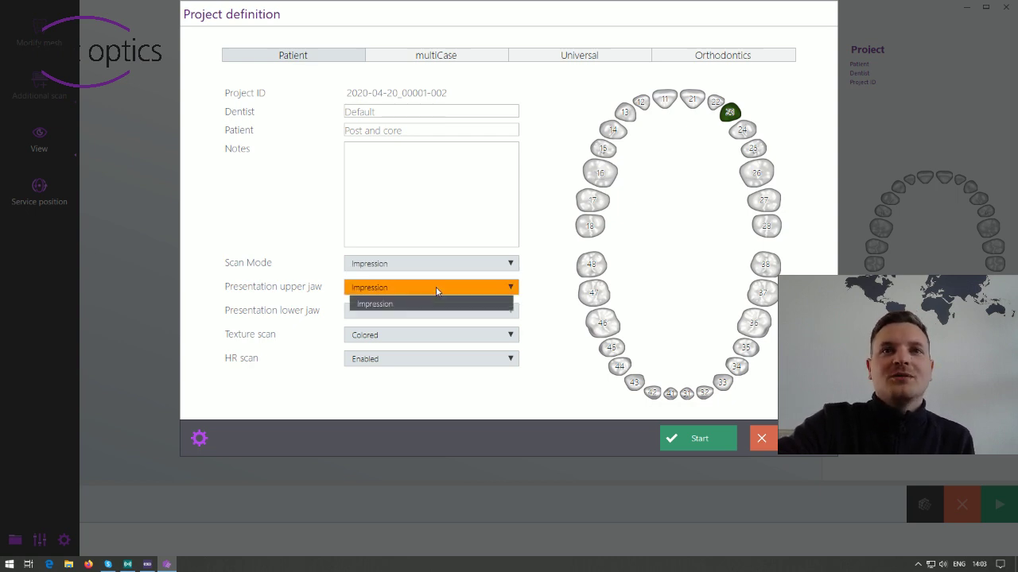
click(436, 304)
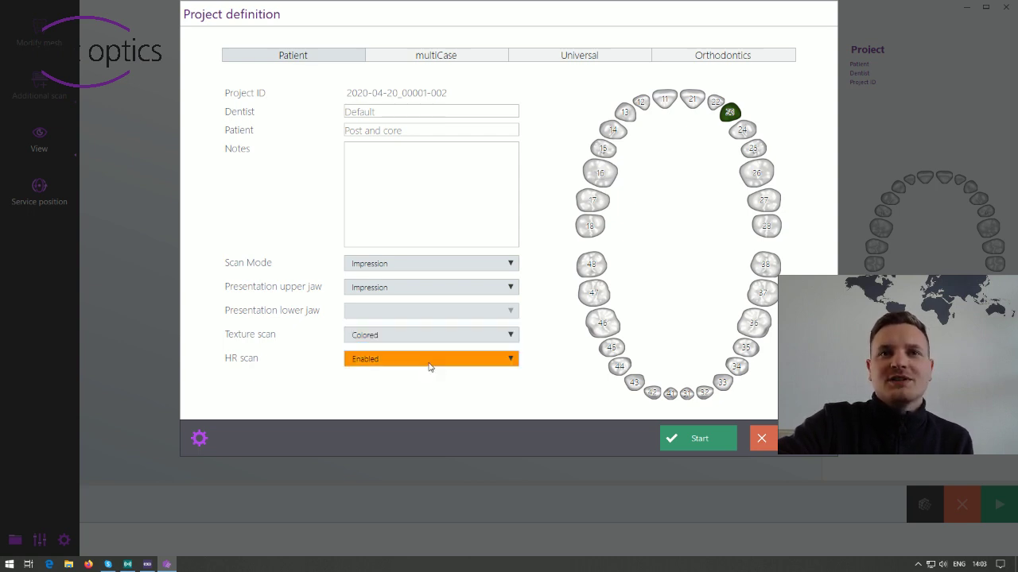
click(691, 439)
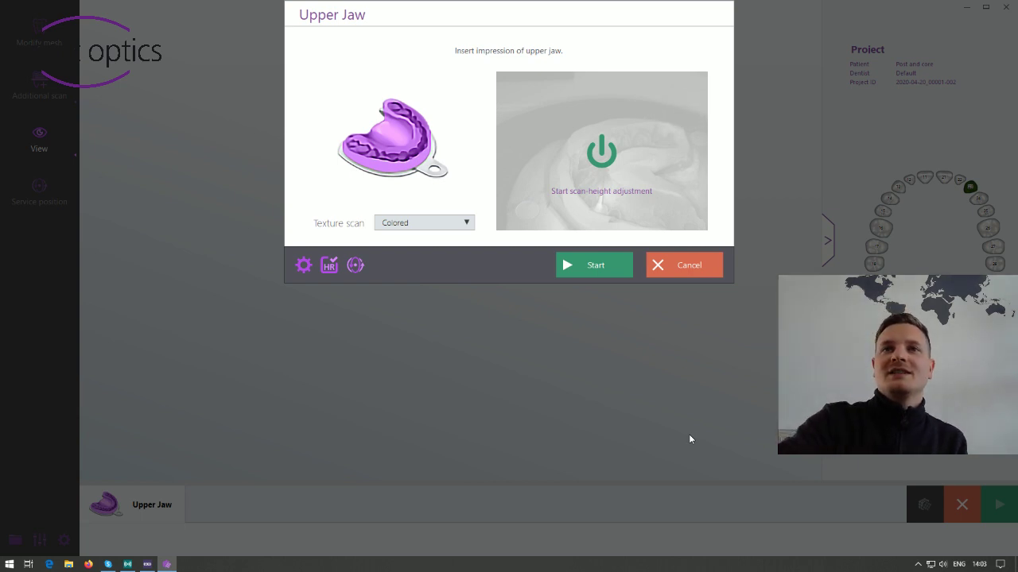
Adjust the scan height so the focus plane crosses the middle of the upper jaw impression, and start the 3D scan.
click(602, 153)
drag(602, 158, 608, 183)
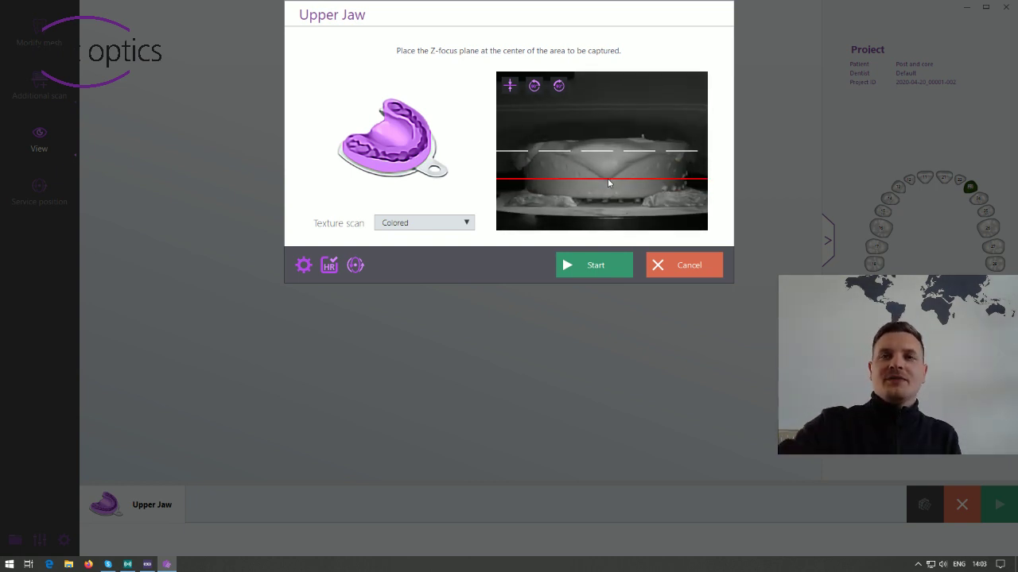
drag(608, 183, 611, 178)
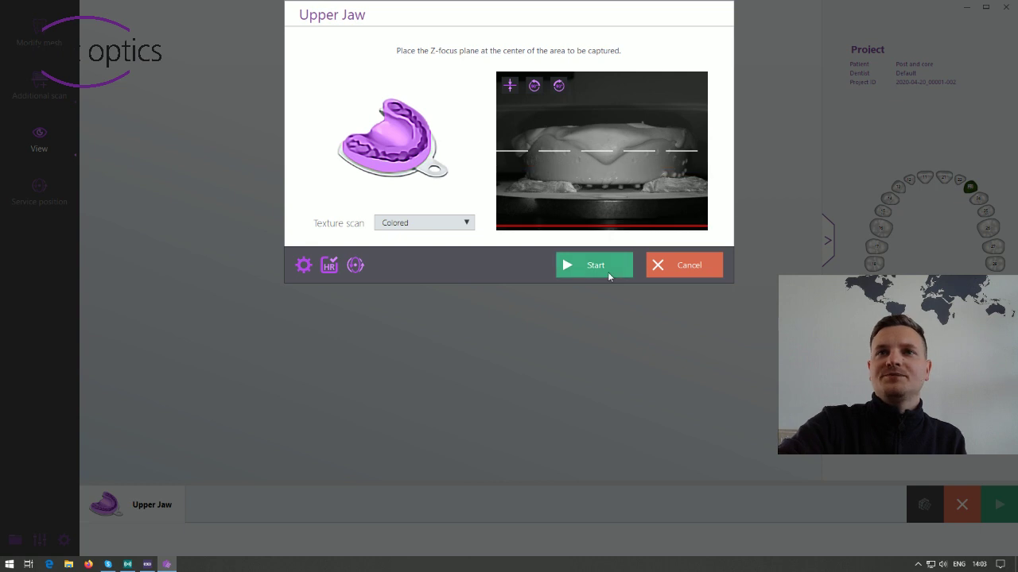
click(595, 266)
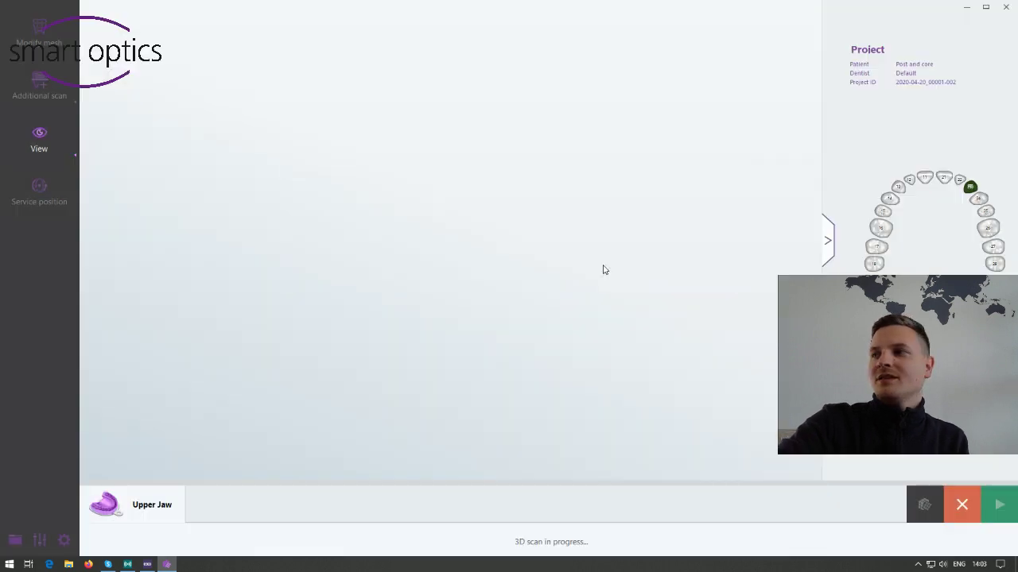
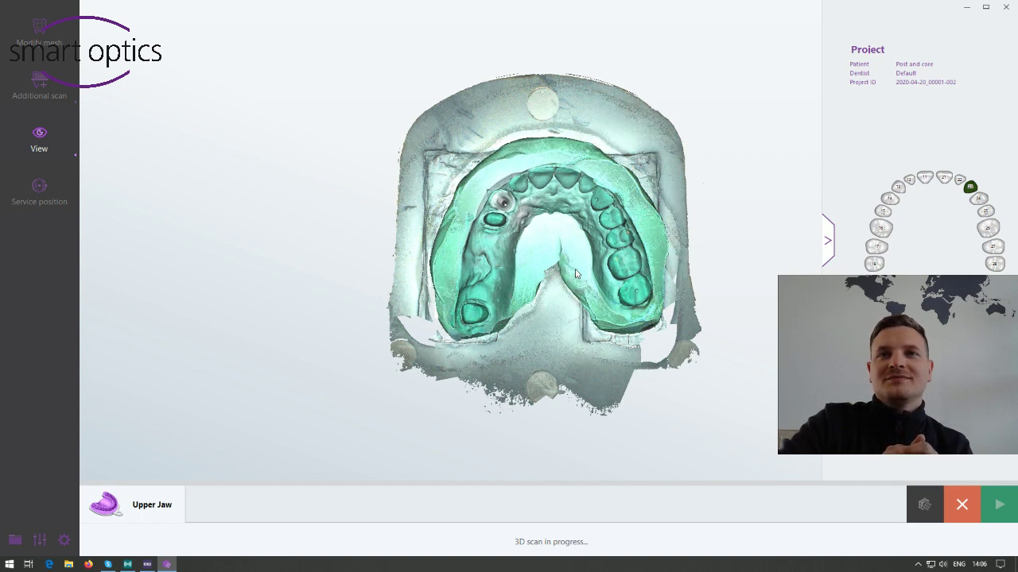
Cut away everything outside a closed outline drawn around the upper dental arch with Cut outwards.
mouse_move(522, 155)
mouse_down()
mouse_move(519, 140)
mouse_move(534, 171)
mouse_up()
scroll(531, 171, up, 5)
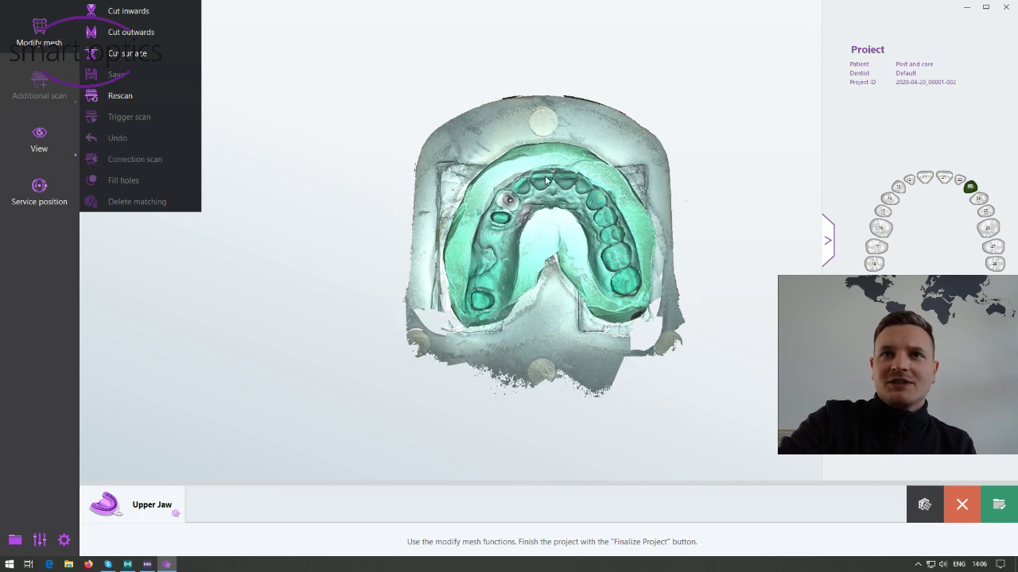
scroll(522, 171, up, 1)
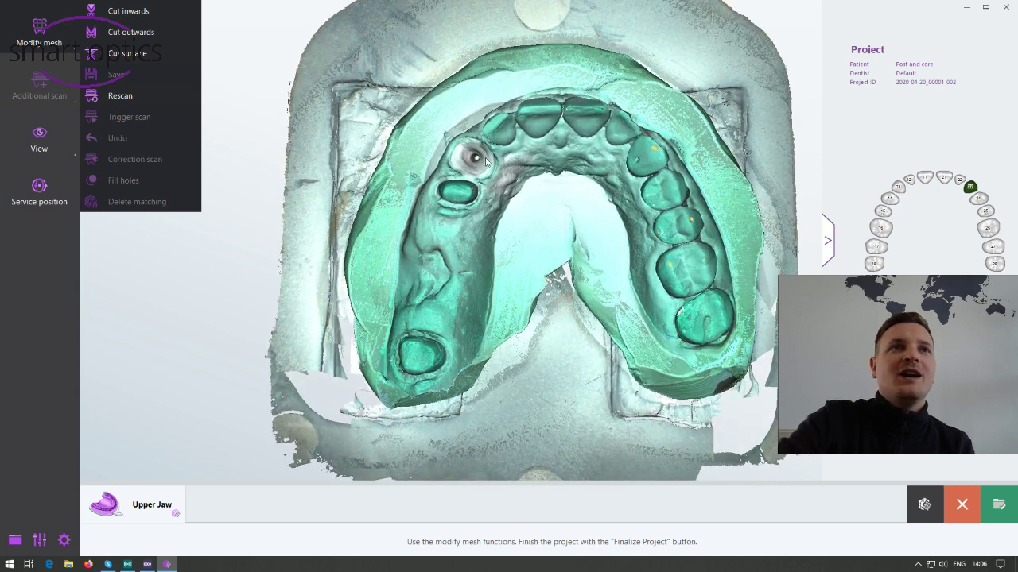
click(157, 37)
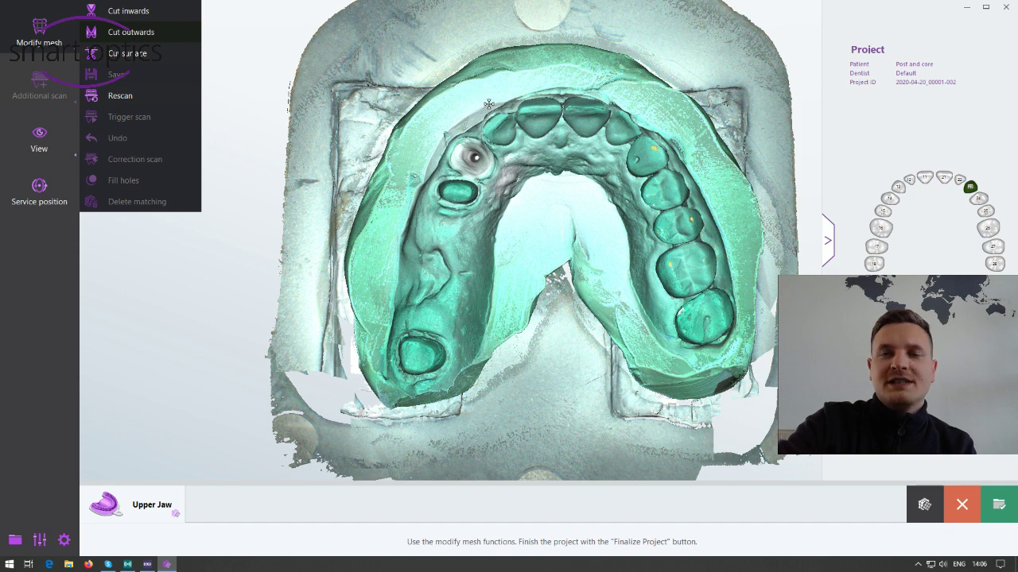
click(477, 112)
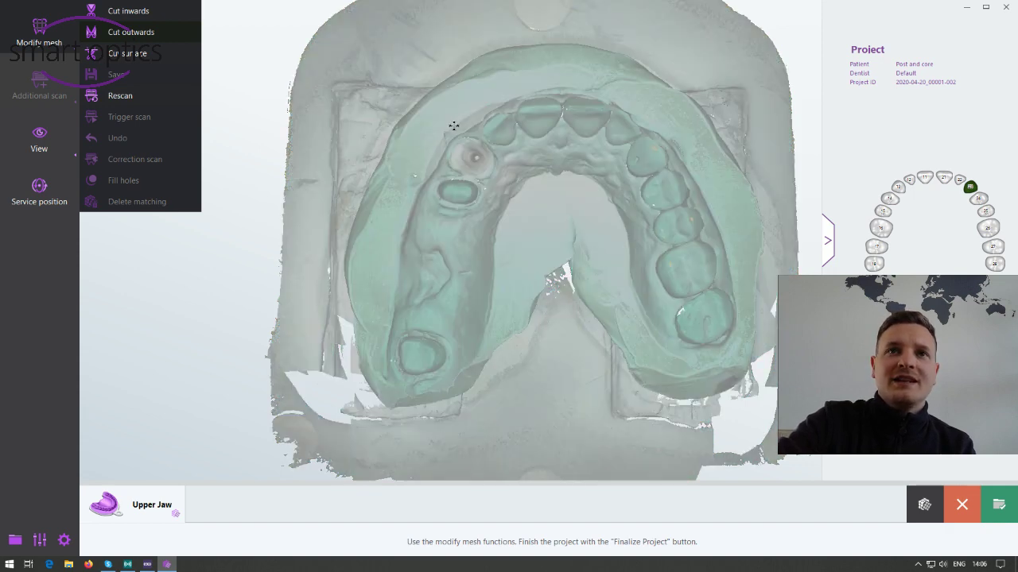
drag(422, 164, 406, 234)
mouse_move(395, 294)
mouse_down()
mouse_move(395, 382)
mouse_move(436, 388)
mouse_move(468, 373)
mouse_move(505, 206)
mouse_move(543, 171)
mouse_move(575, 167)
mouse_move(600, 178)
mouse_move(621, 213)
mouse_move(667, 348)
mouse_move(720, 353)
mouse_move(742, 332)
mouse_move(714, 205)
mouse_move(660, 125)
mouse_move(586, 85)
mouse_move(504, 93)
mouse_up()
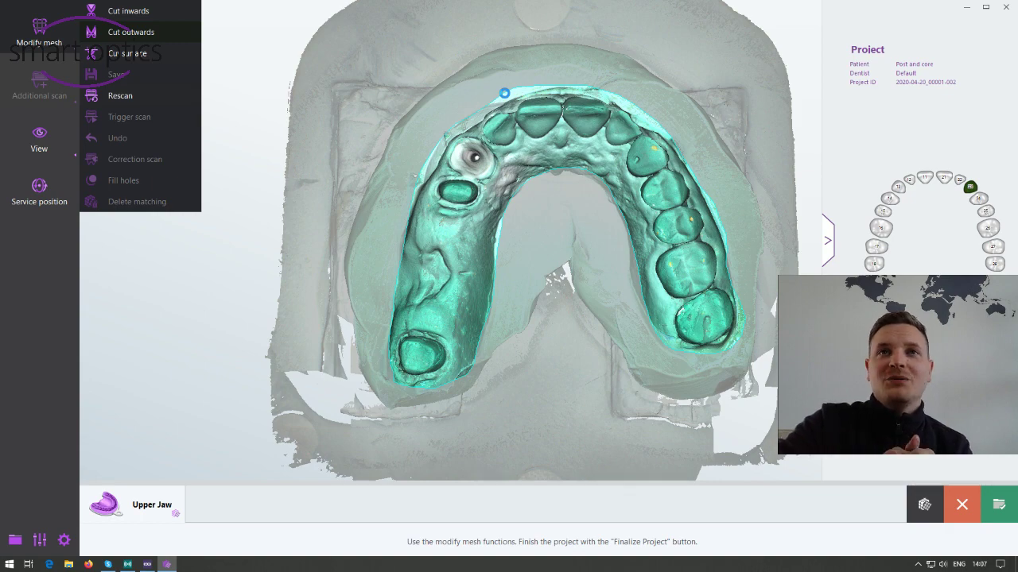
Remove the stray mesh fragments behind and above the arch by outlining them with Cut inwards, leaving the teeth outside the outline.
mouse_move(504, 93)
mouse_down()
mouse_move(567, 335)
mouse_move(550, 343)
mouse_move(578, 383)
mouse_up()
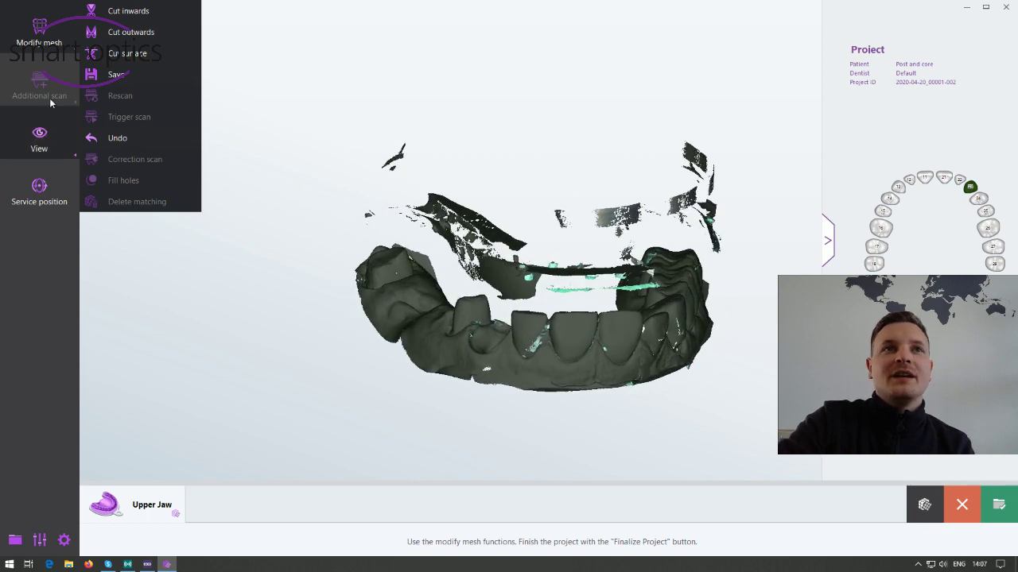
click(135, 11)
click(336, 238)
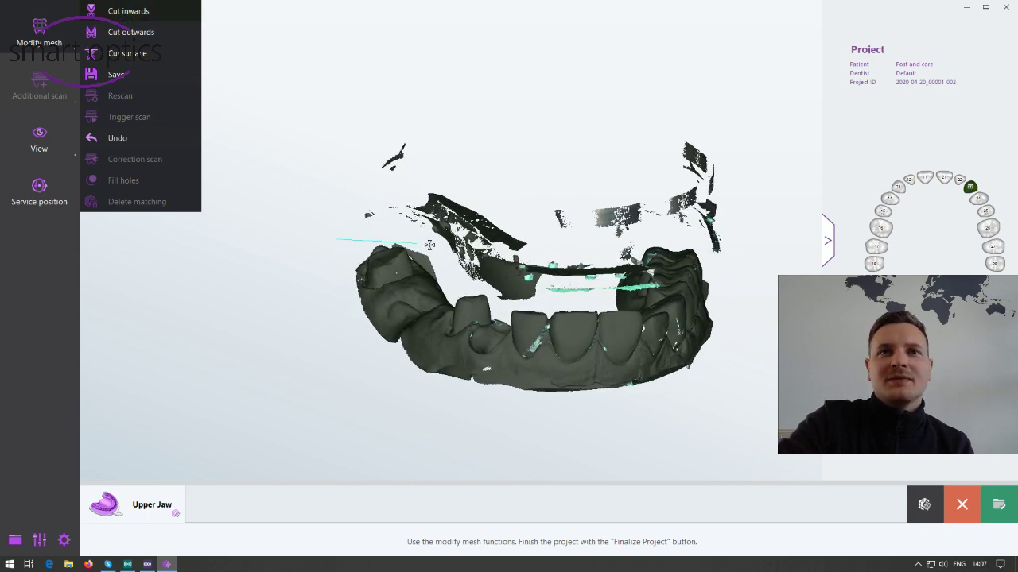
click(423, 239)
click(459, 282)
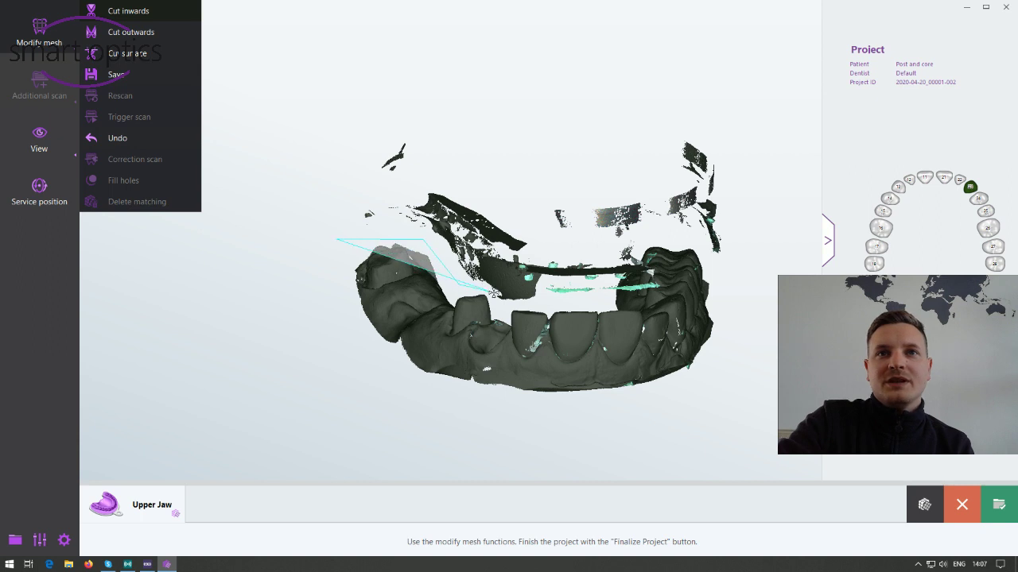
click(497, 305)
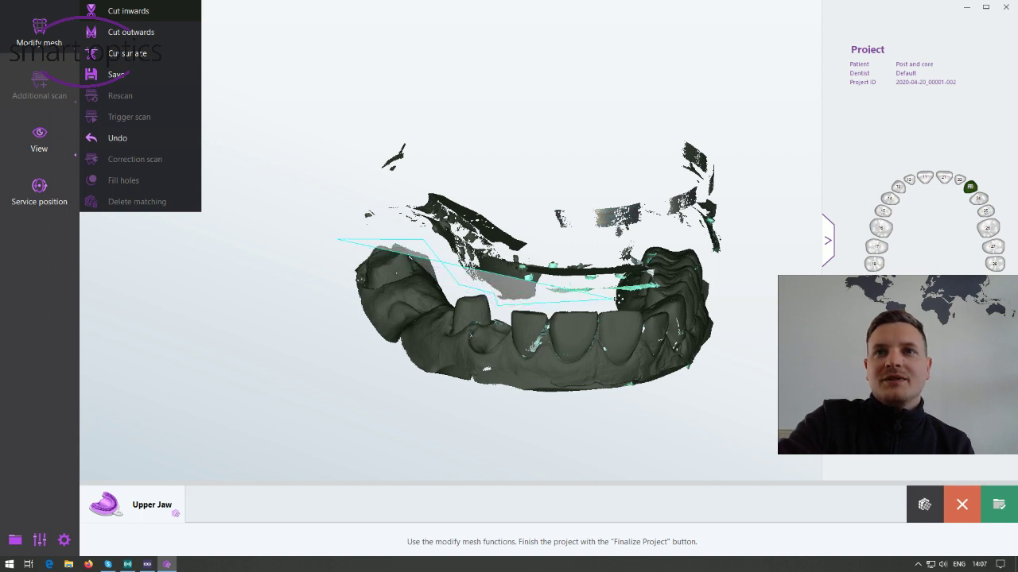
click(618, 301)
click(643, 233)
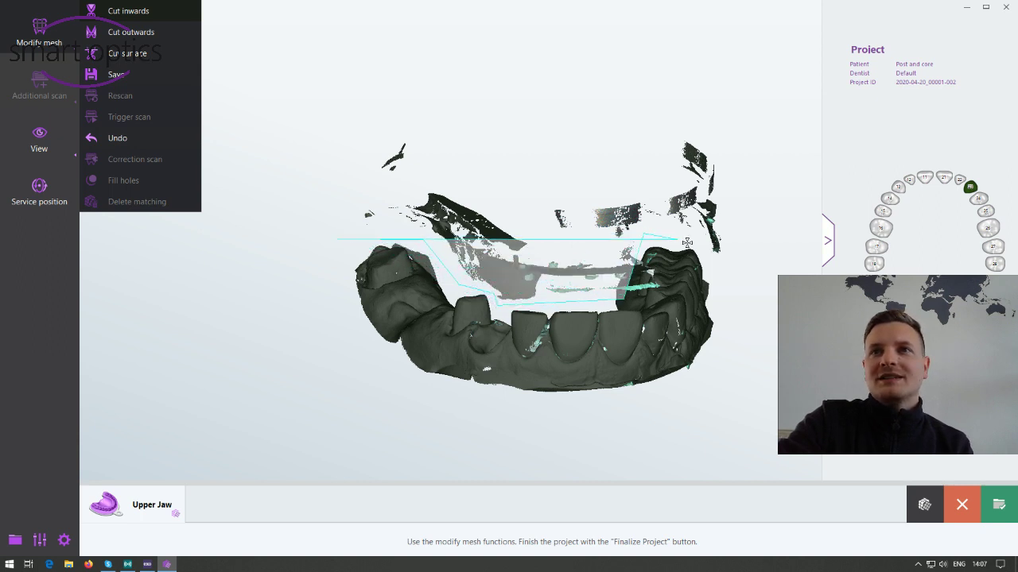
click(746, 213)
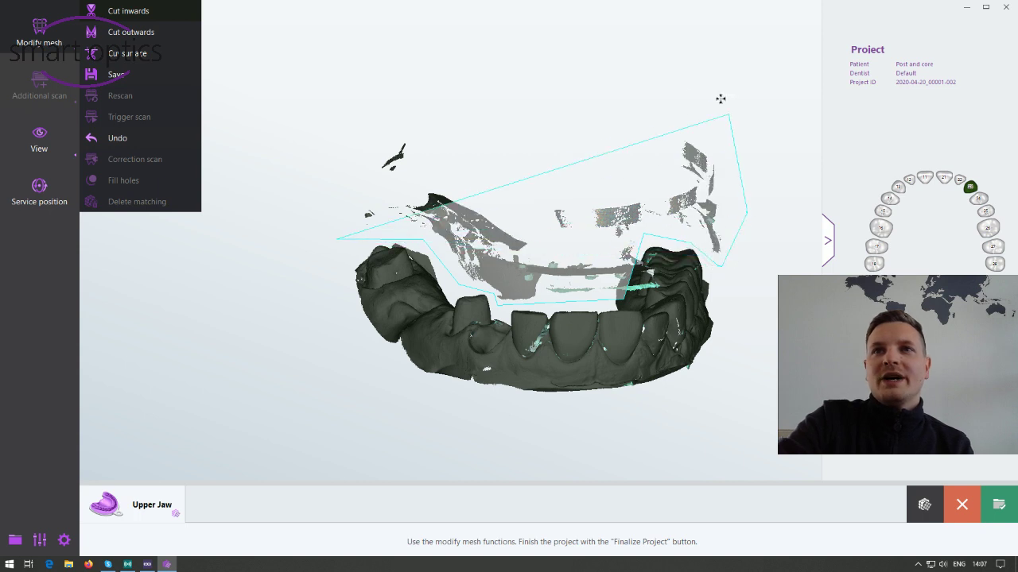
click(723, 98)
click(344, 83)
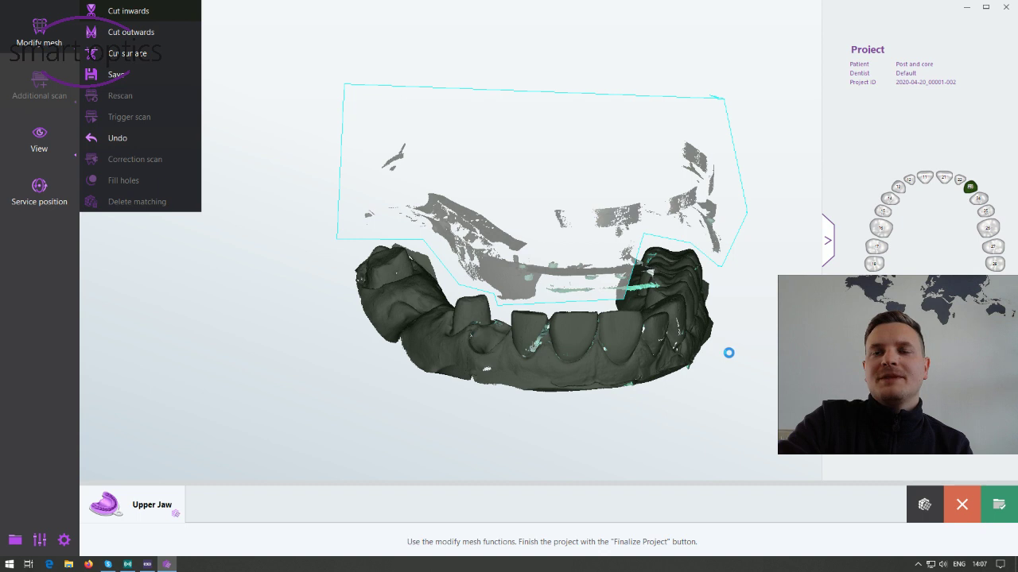
key(Return)
Cut the remaining small loose fragments above the tooth row inwards, as seen from the side of the arch.
right_drag(723, 341, 497, 286)
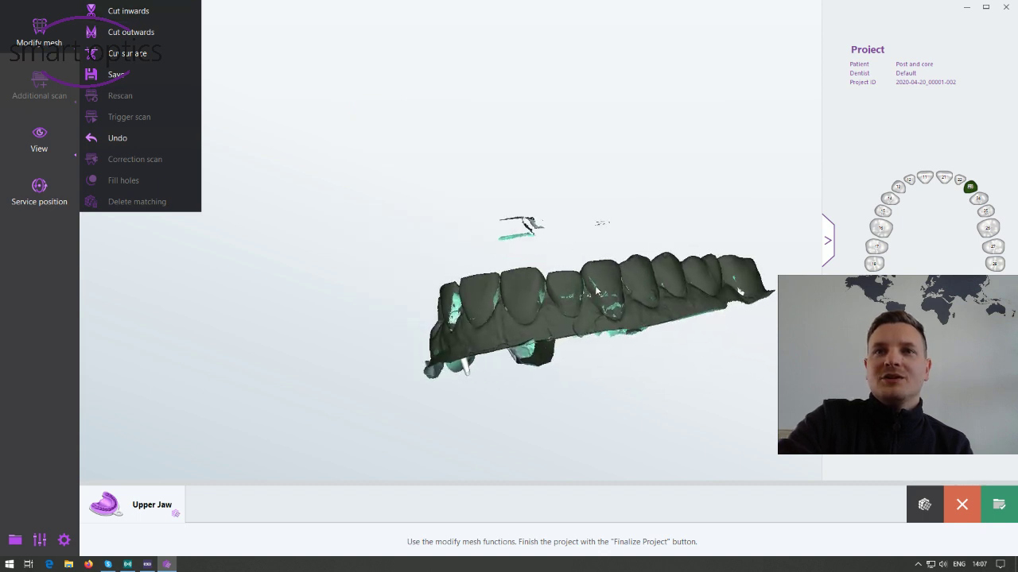
click(473, 181)
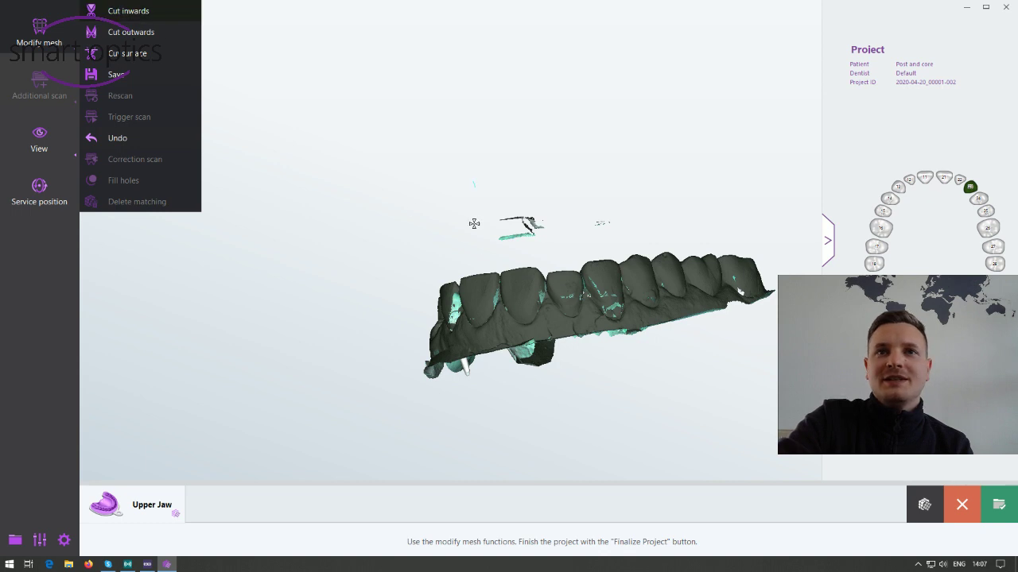
click(483, 253)
click(635, 244)
click(643, 211)
click(568, 169)
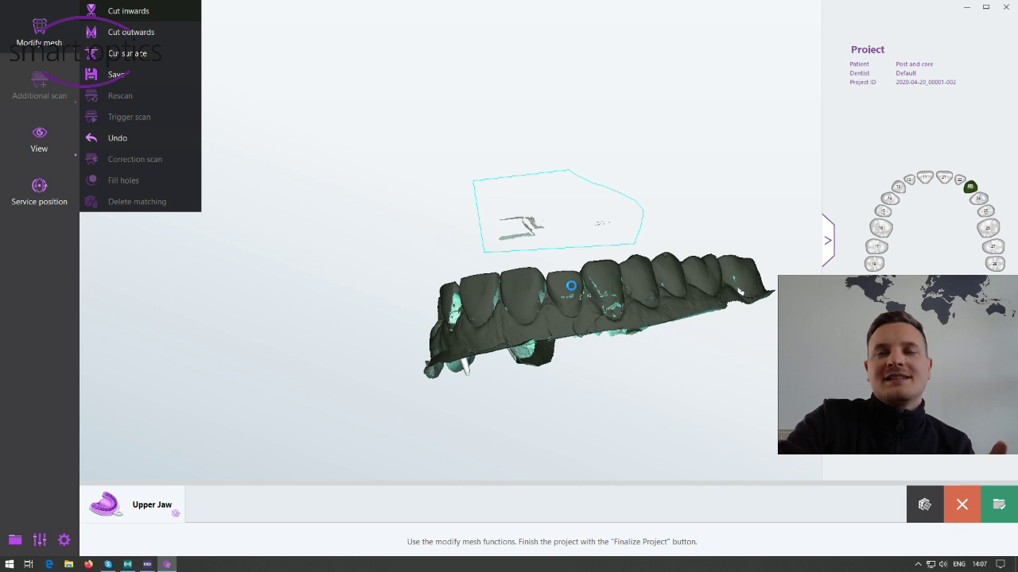
click(572, 234)
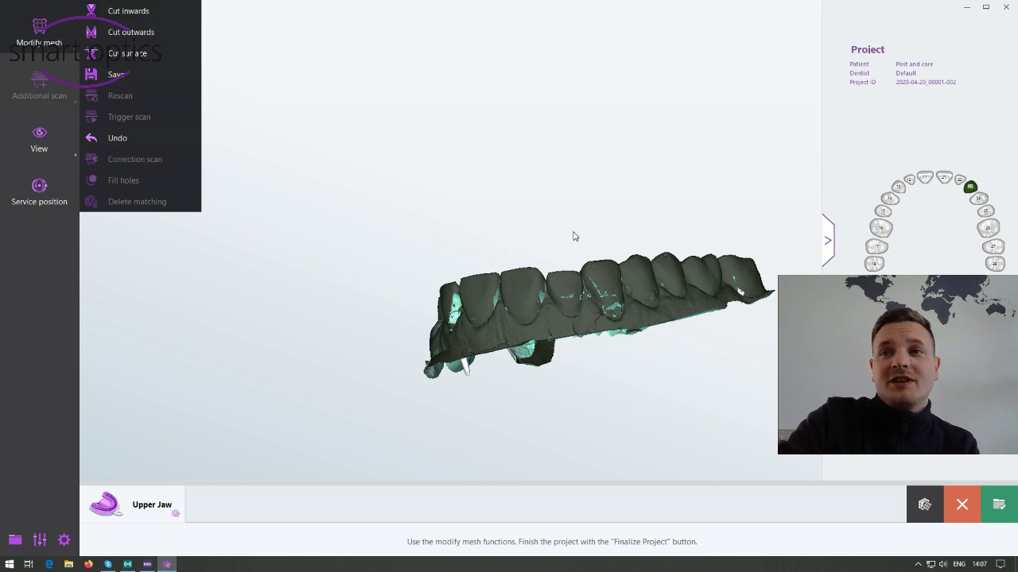
Calculate the final upper jaw mesh from the trimmed scan, inspect it from the occlusal side and finalize the scan project.
click(924, 506)
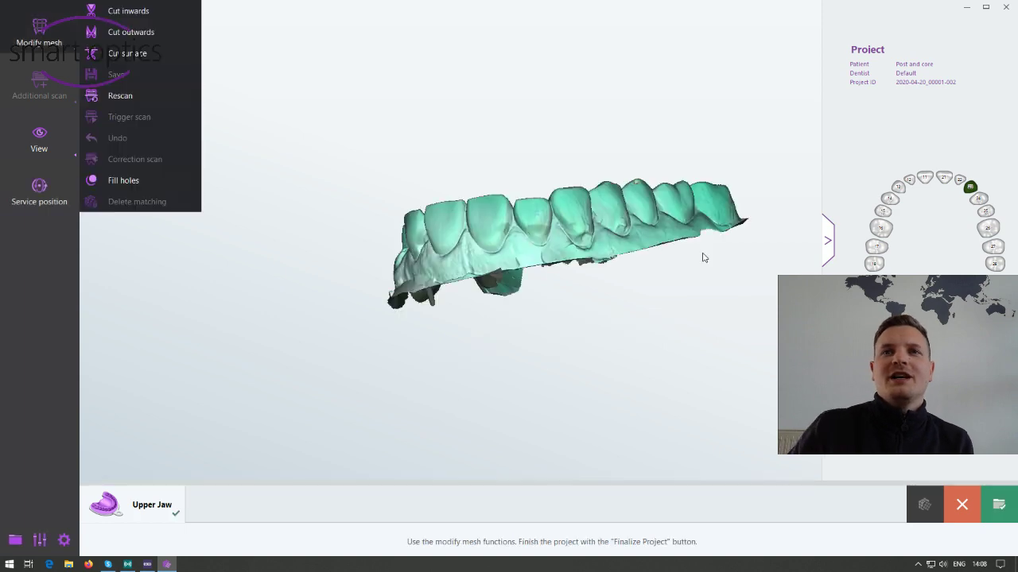
drag(545, 206, 722, 346)
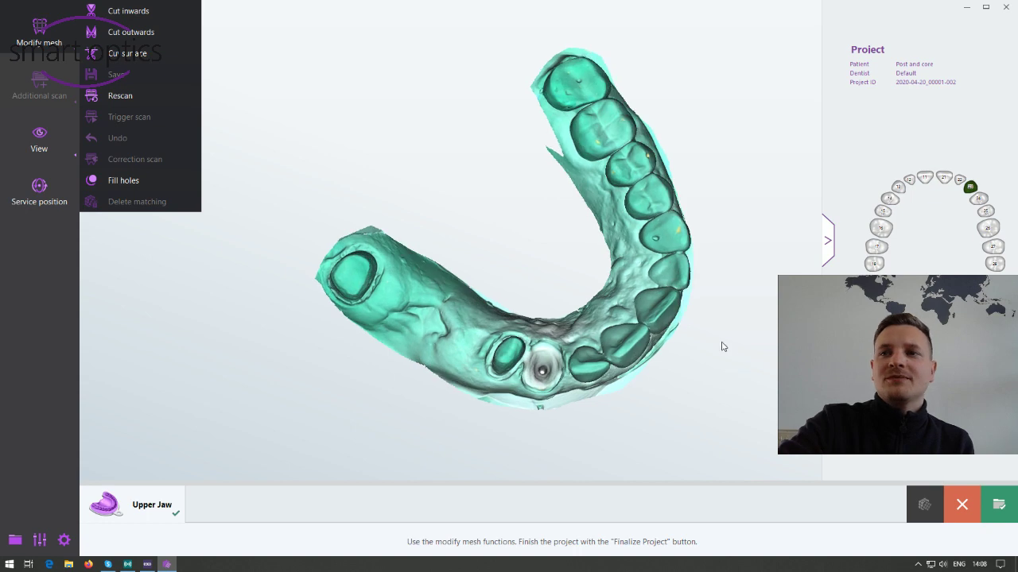
click(1001, 512)
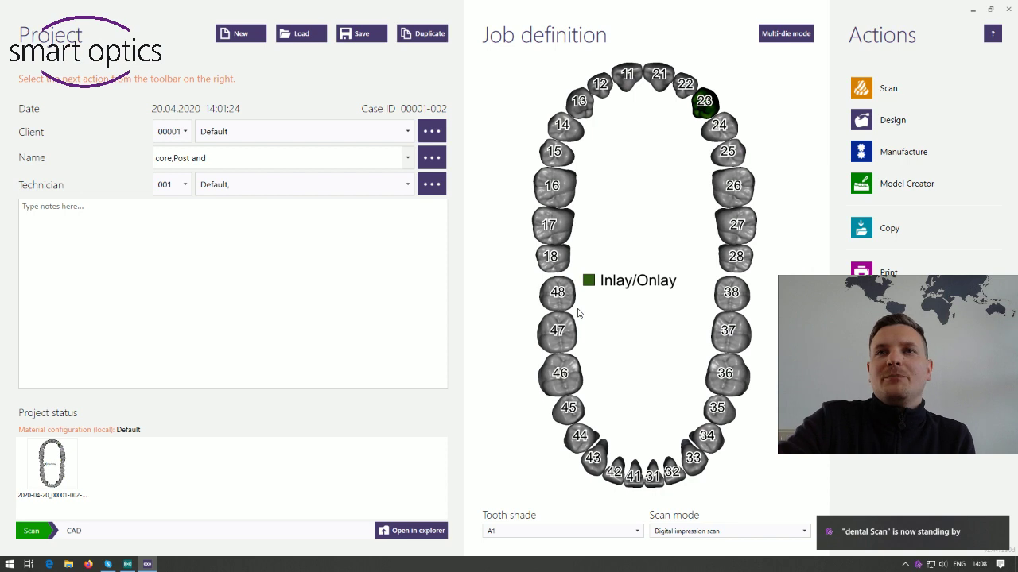
Start the case's design in exocad, set the occlusal view as scan data orientation and continue past the 3D data editor without edits.
click(881, 128)
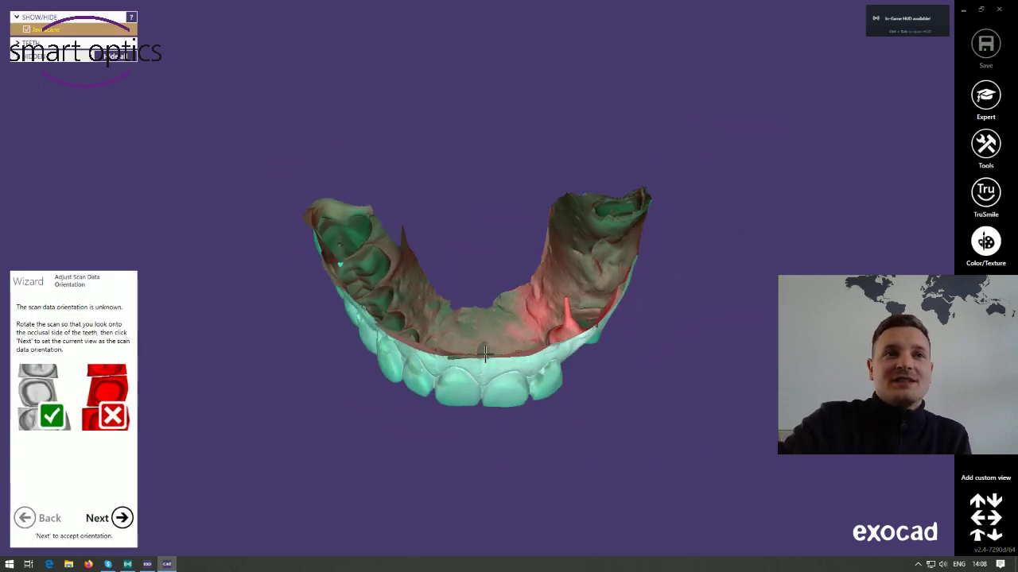
right_drag(485, 352, 486, 344)
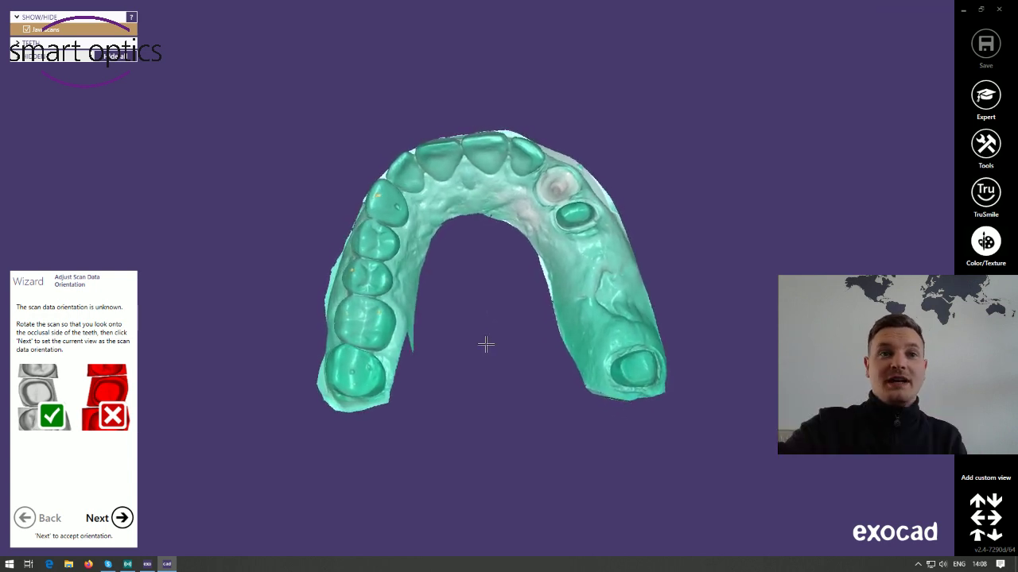
click(121, 518)
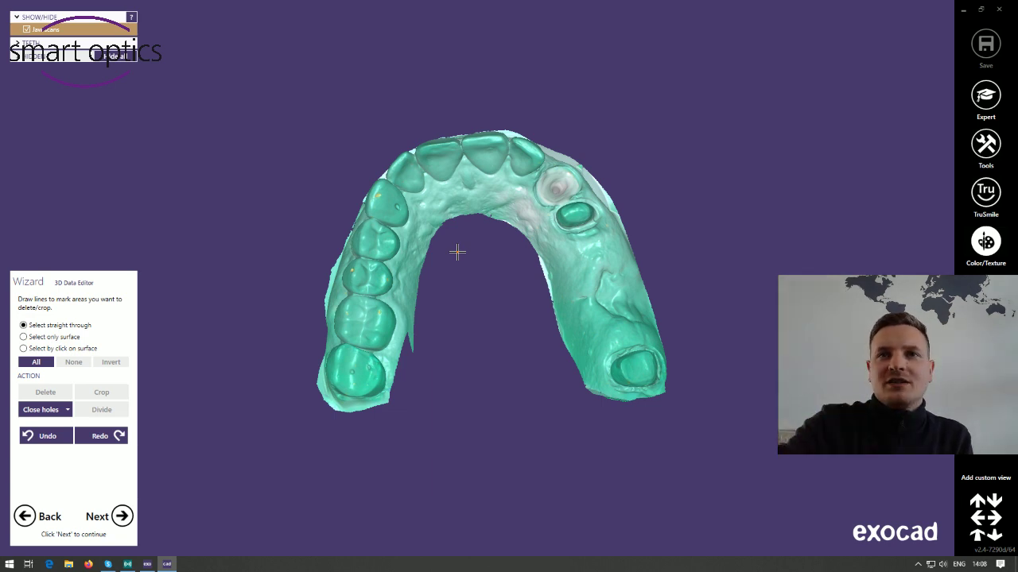
right_drag(466, 272, 468, 278)
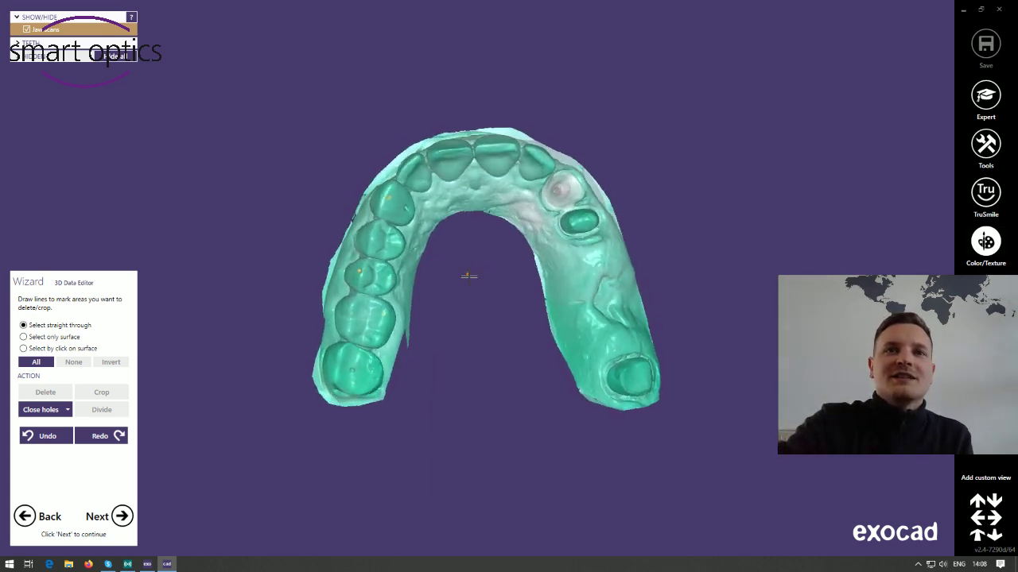
click(122, 518)
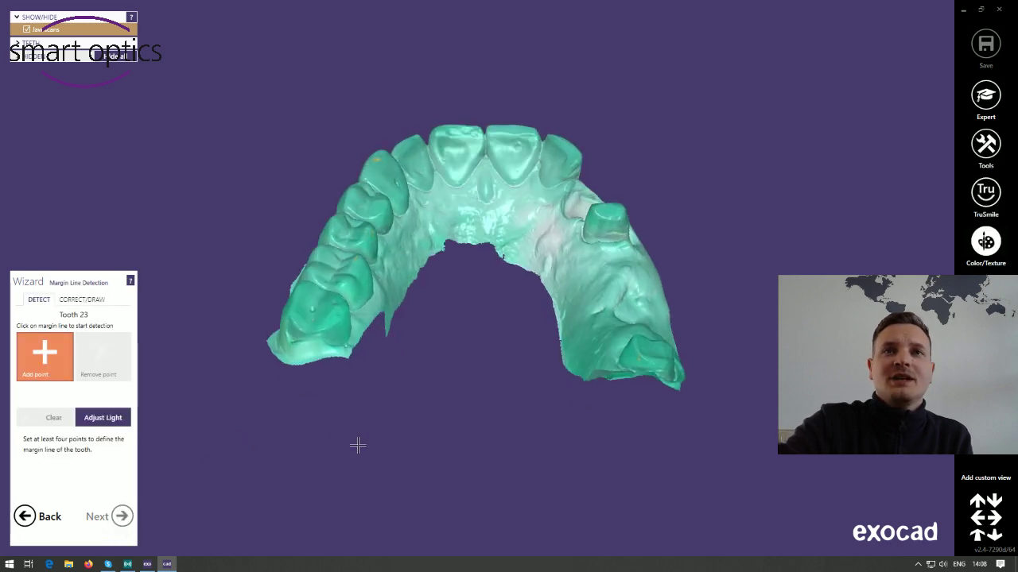
Draw the margin line of tooth 23 freehand around the prepared root with magnetic line drawing off, and accept it.
mouse_move(620, 417)
right_down()
mouse_move(618, 434)
mouse_move(625, 427)
right_up()
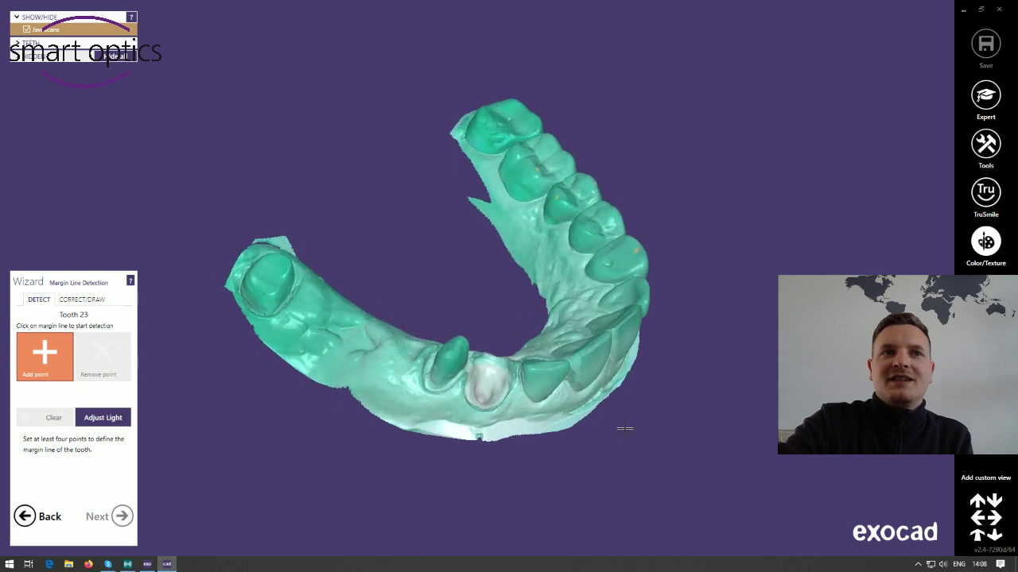
middle_drag(484, 313, 563, 239)
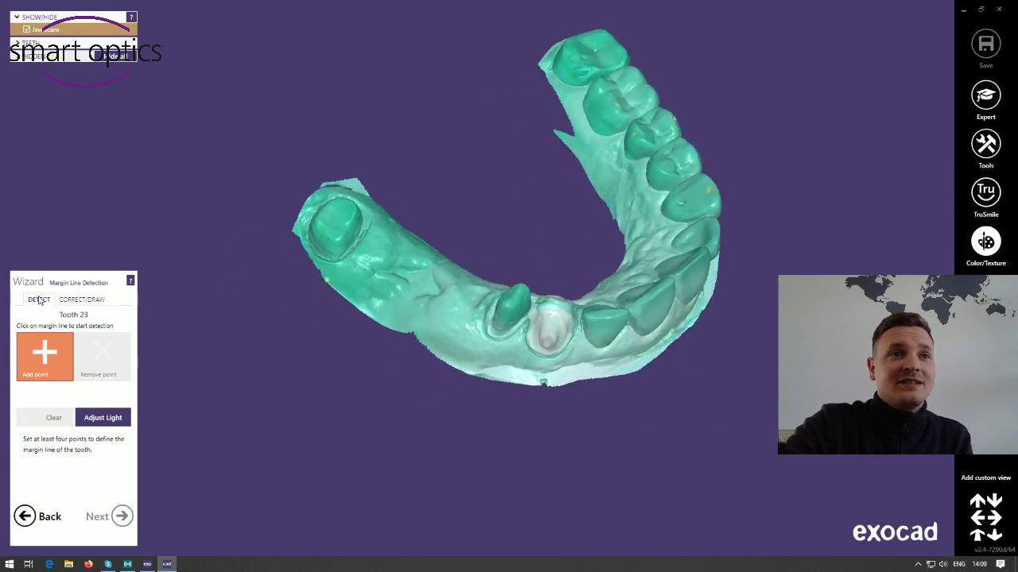
click(83, 301)
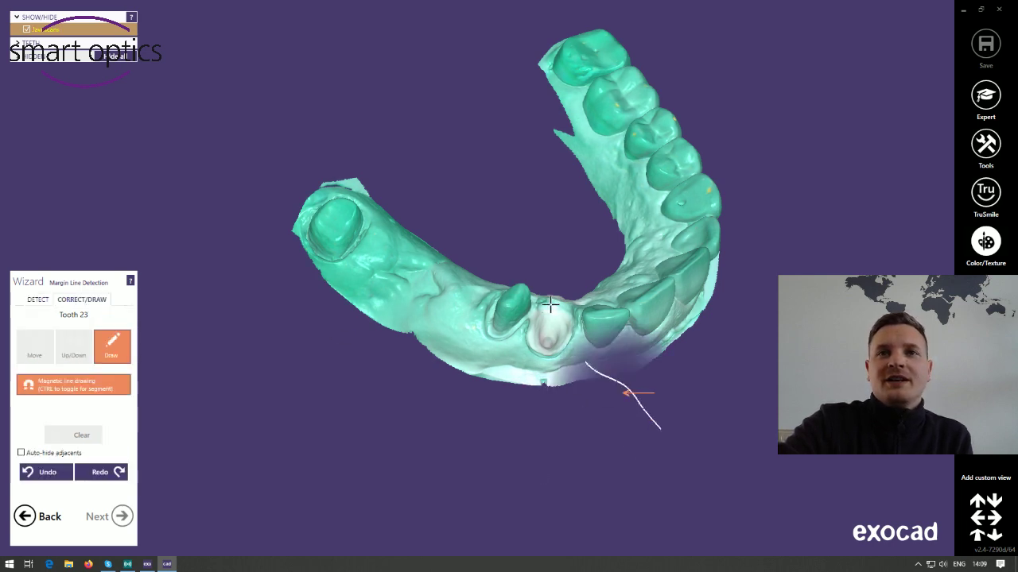
scroll(545, 311, down, 2)
scroll(549, 311, up, 6)
scroll(553, 311, up, 2)
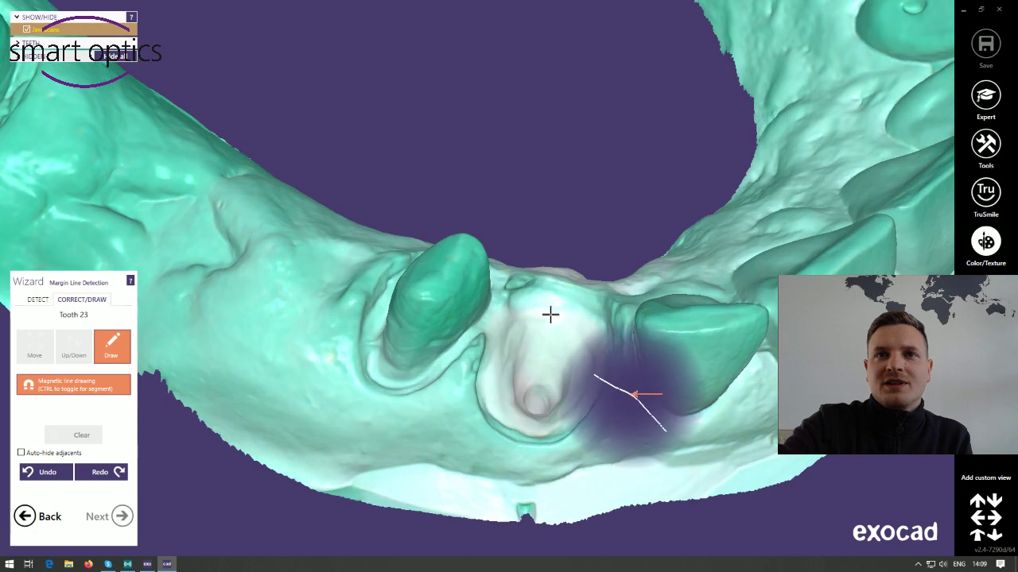
click(64, 388)
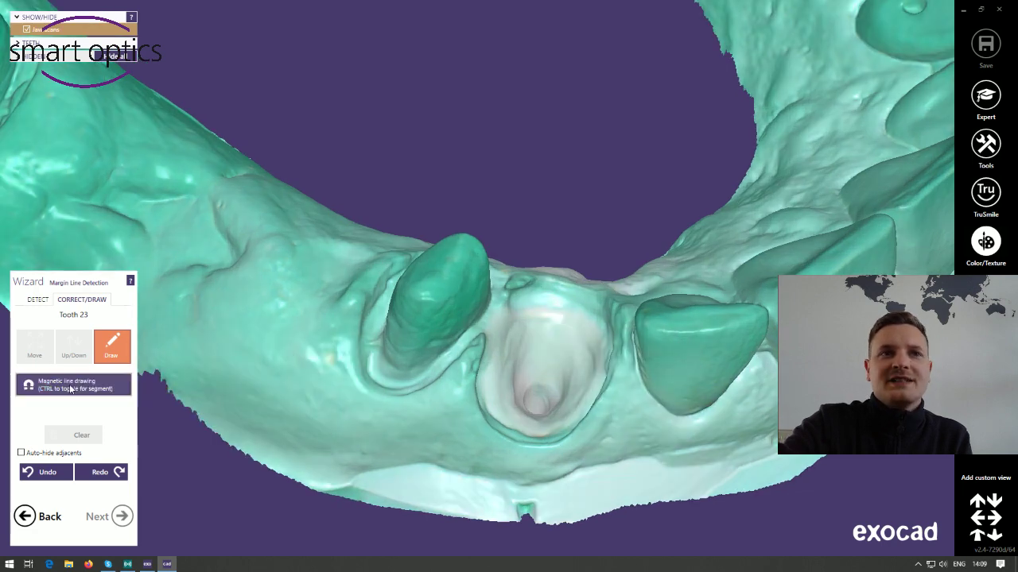
mouse_move(561, 310)
mouse_down()
mouse_move(518, 313)
mouse_move(488, 363)
mouse_move(489, 411)
mouse_move(548, 435)
mouse_move(581, 408)
mouse_move(599, 367)
mouse_move(596, 330)
mouse_move(575, 315)
mouse_up()
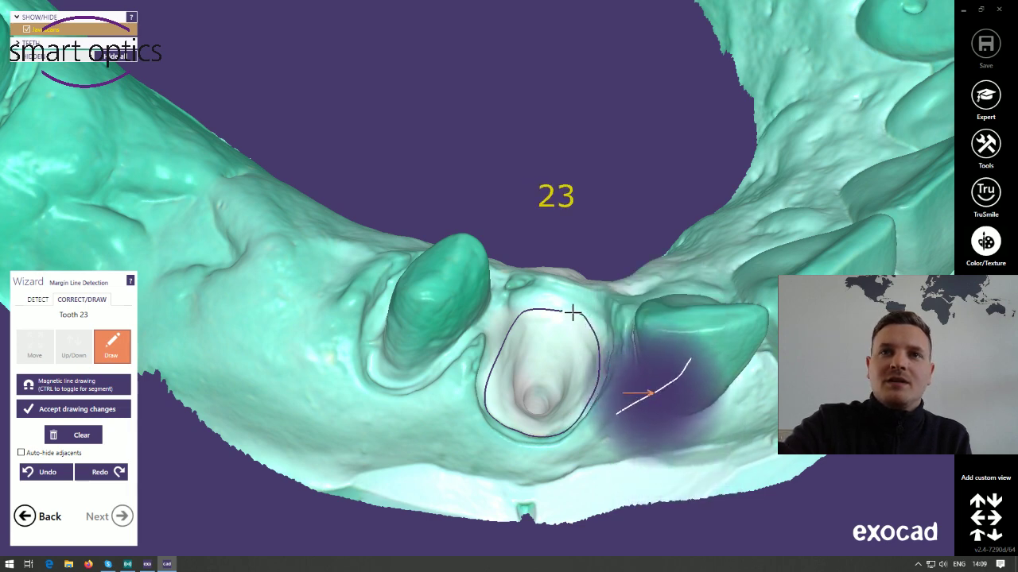
scroll(561, 381, up, 5)
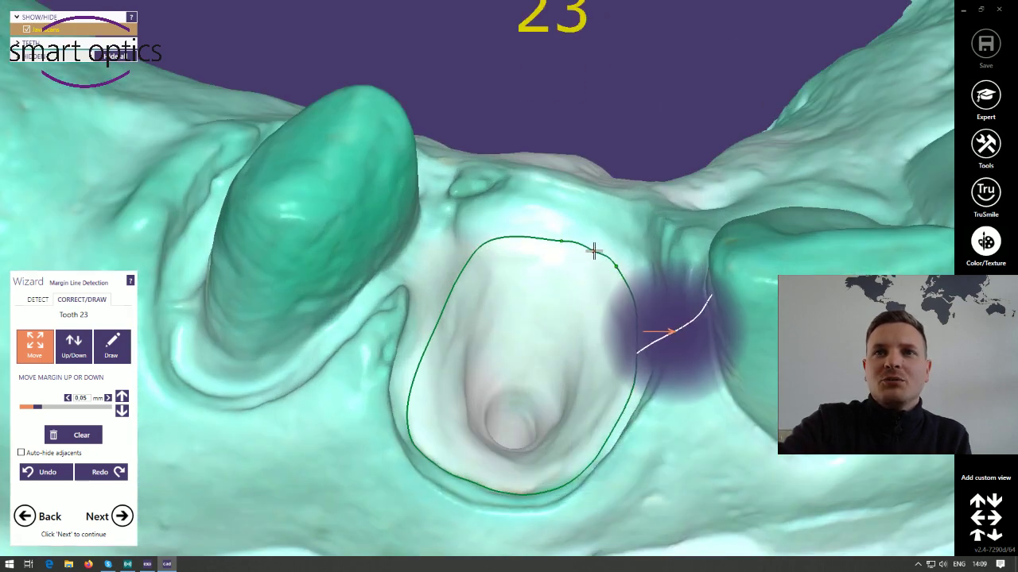
right_drag(613, 291, 604, 433)
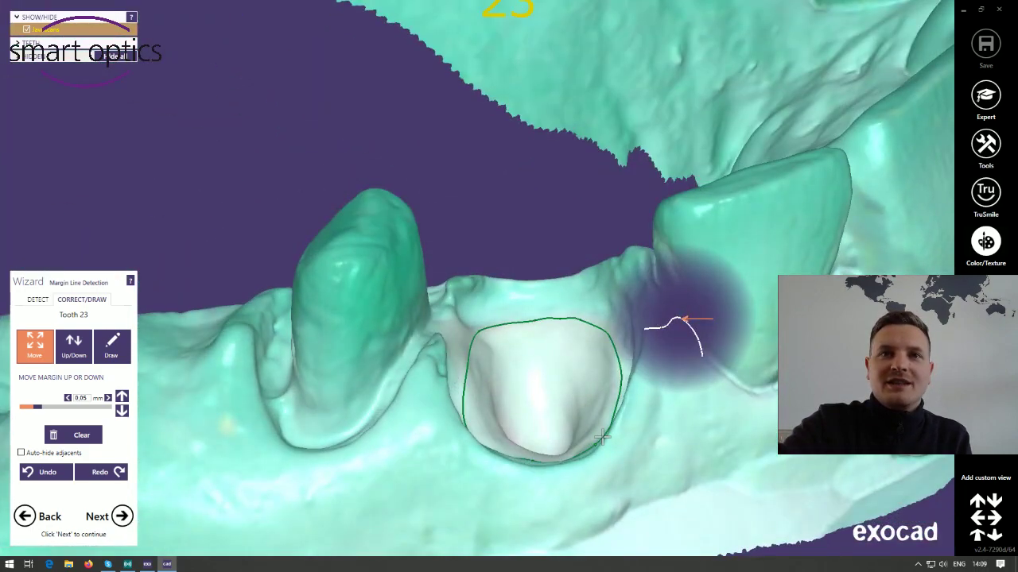
click(121, 517)
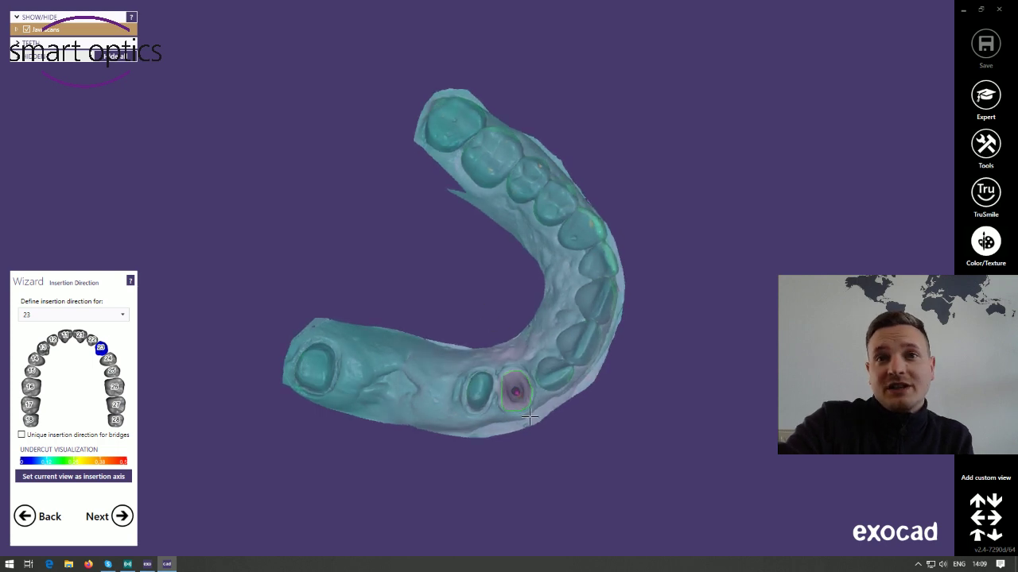
Set the view looking straight down the root canal of tooth 23 as its insertion axis and accept it.
scroll(530, 417, up, 5)
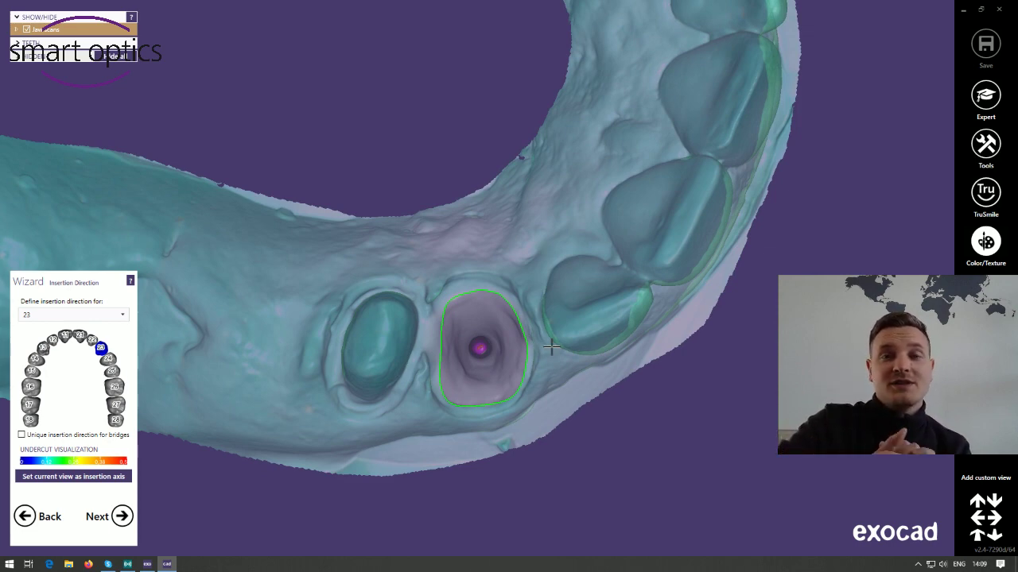
click(87, 477)
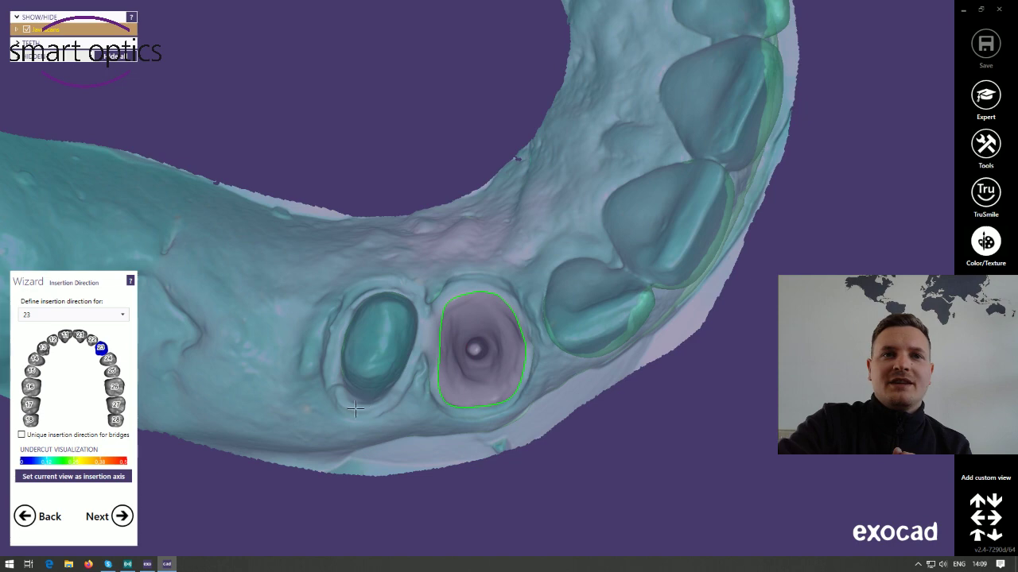
click(129, 517)
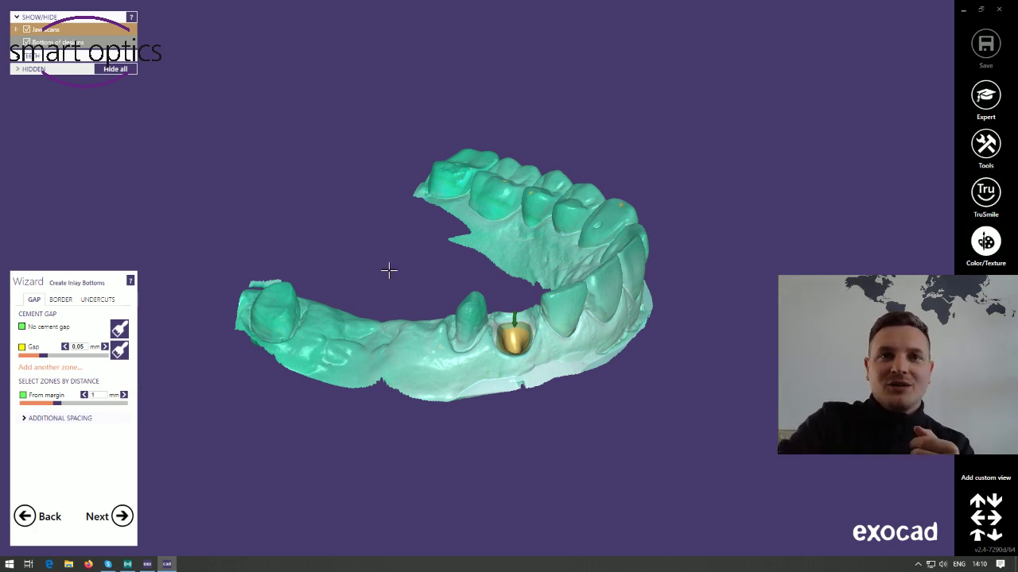
Create the inlay bottom for tooth 23 with the preset cement gap and accept the initial placement of the generic model tooth.
right_drag(388, 270, 389, 278)
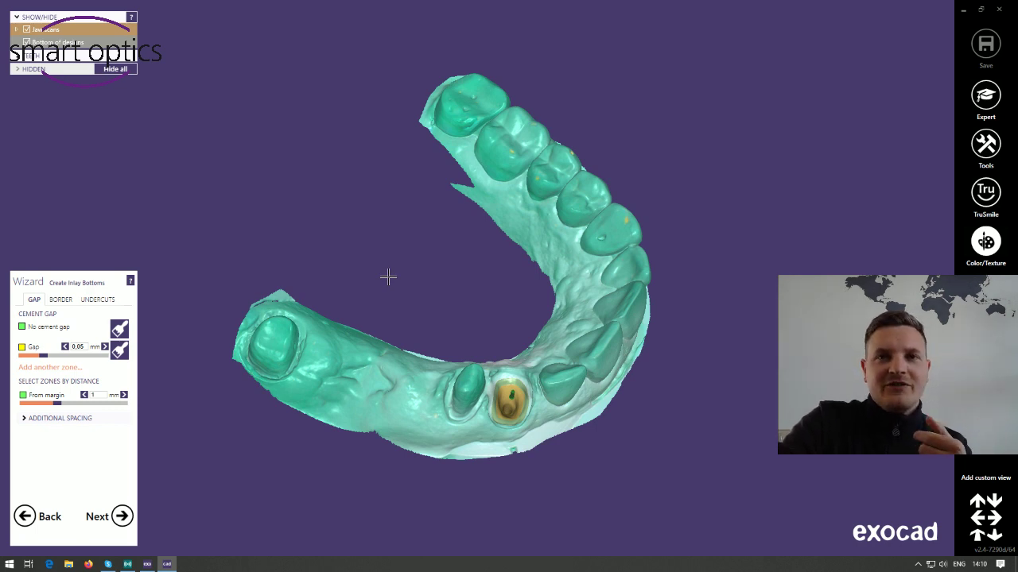
right_drag(391, 288, 354, 345)
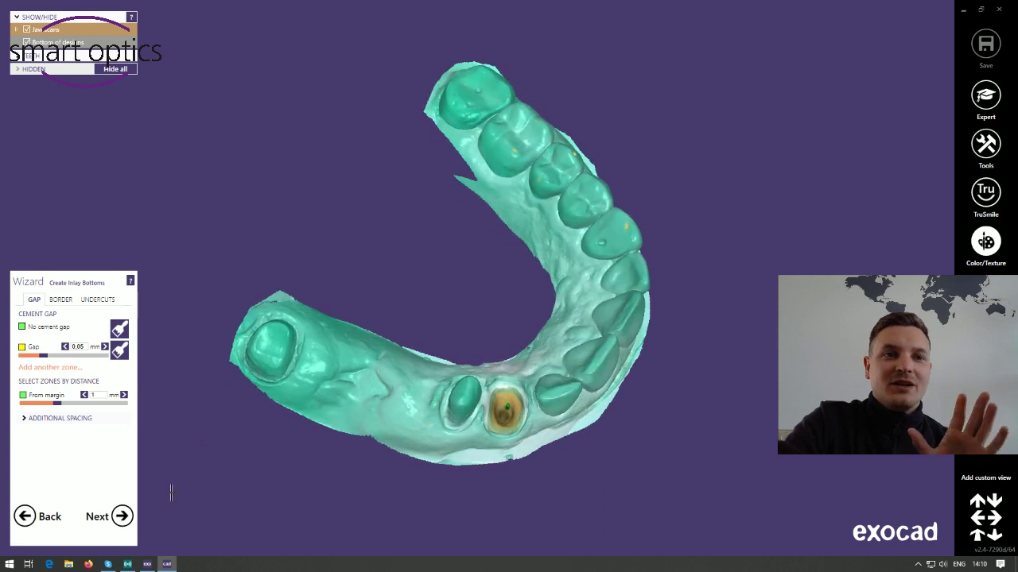
click(122, 516)
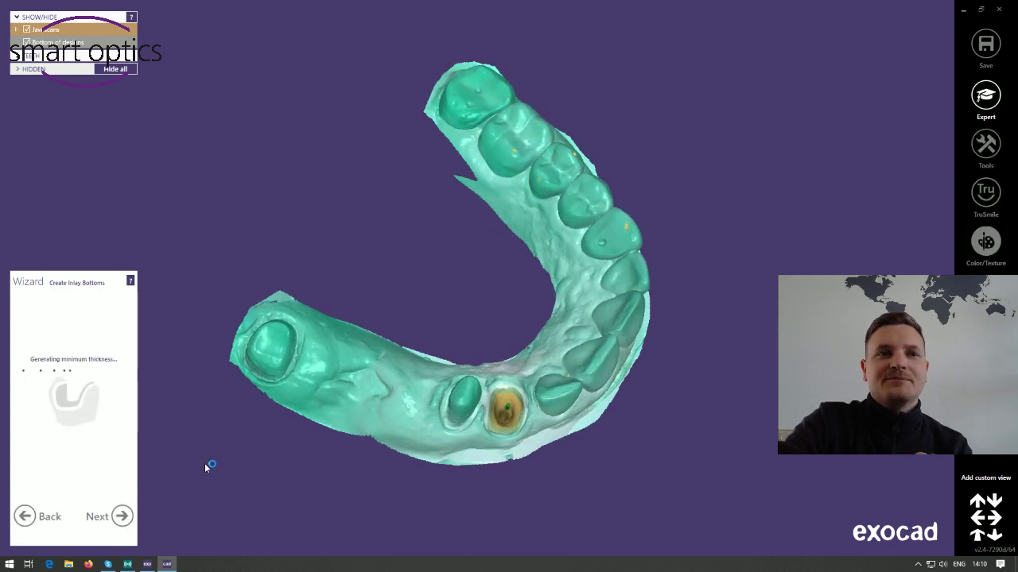
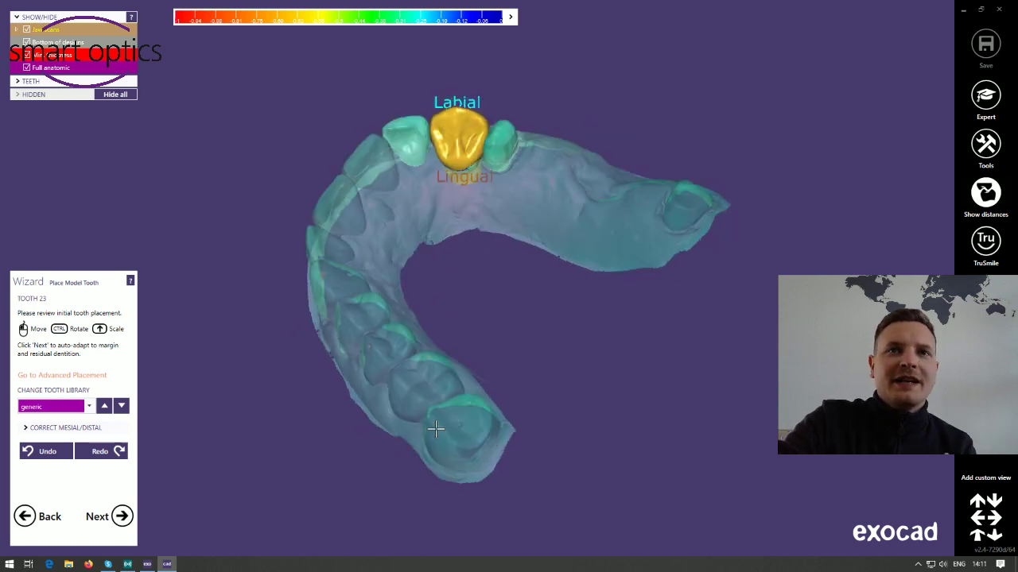
click(122, 517)
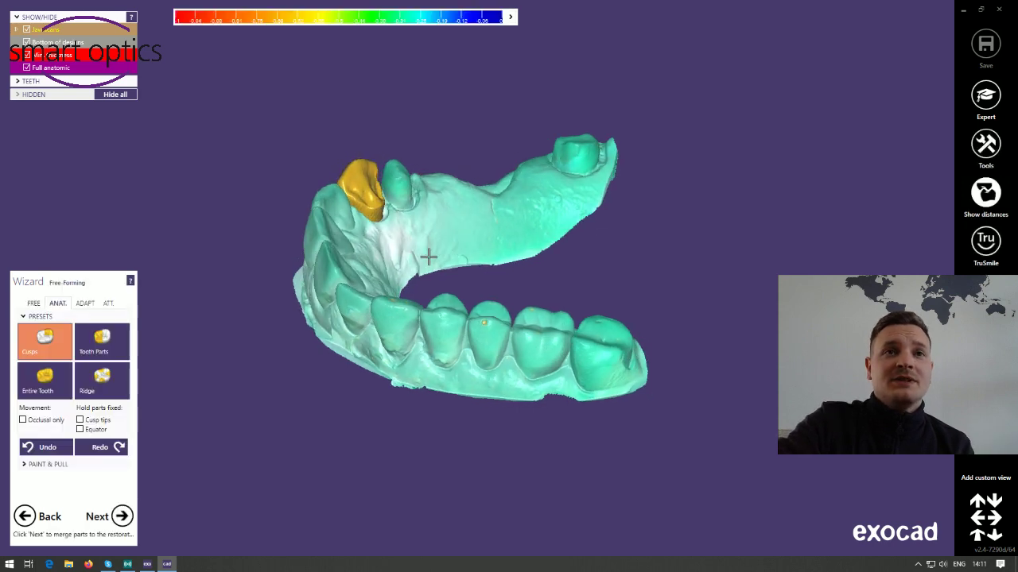
Hide the jaw scans and smooth the restoration's surface near the margin above the post with the Smooth/Flatten brush.
click(26, 28)
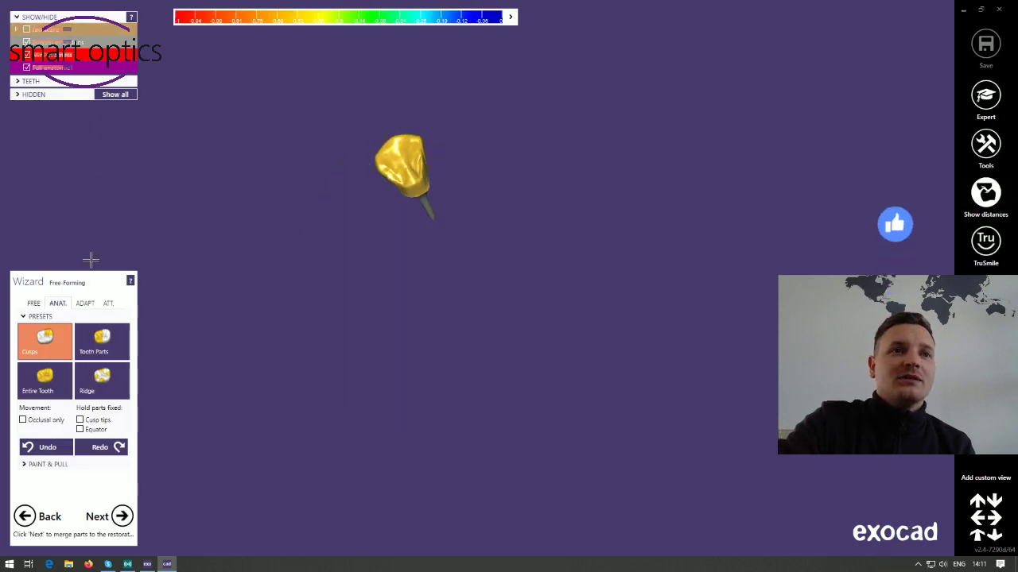
click(34, 303)
click(99, 334)
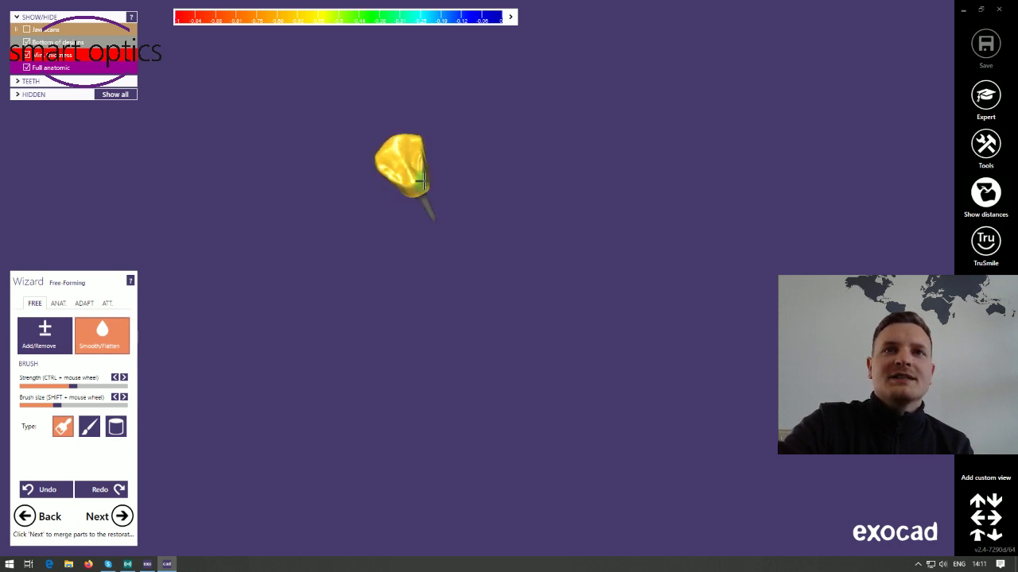
scroll(420, 182, up, 5)
right_drag(611, 268, 618, 259)
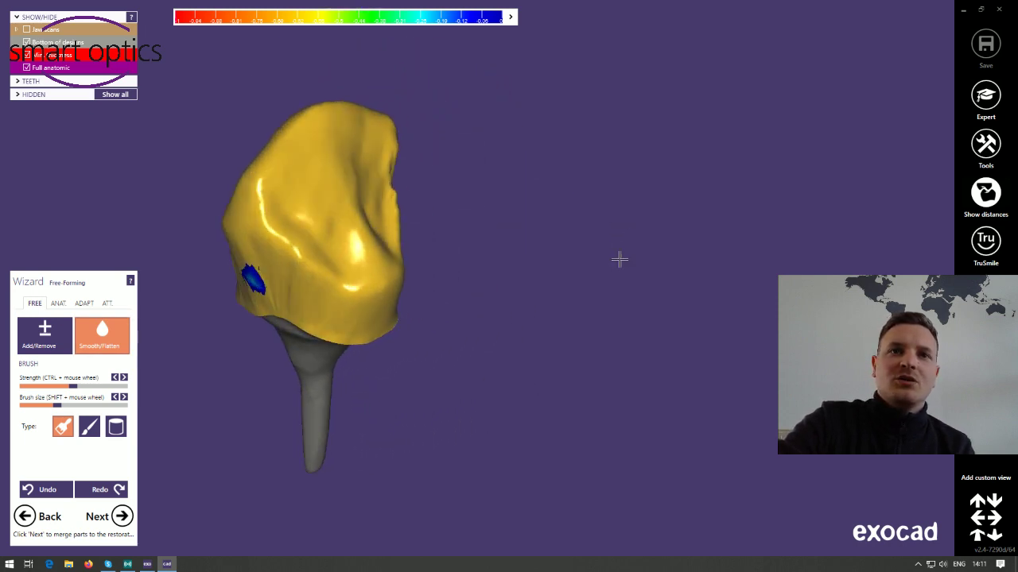
mouse_move(307, 297)
right_down()
mouse_move(453, 306)
mouse_move(477, 272)
mouse_move(583, 461)
mouse_move(485, 84)
mouse_move(549, 260)
mouse_move(598, 450)
mouse_move(620, 477)
mouse_move(493, 307)
mouse_move(612, 347)
mouse_move(489, 91)
right_up()
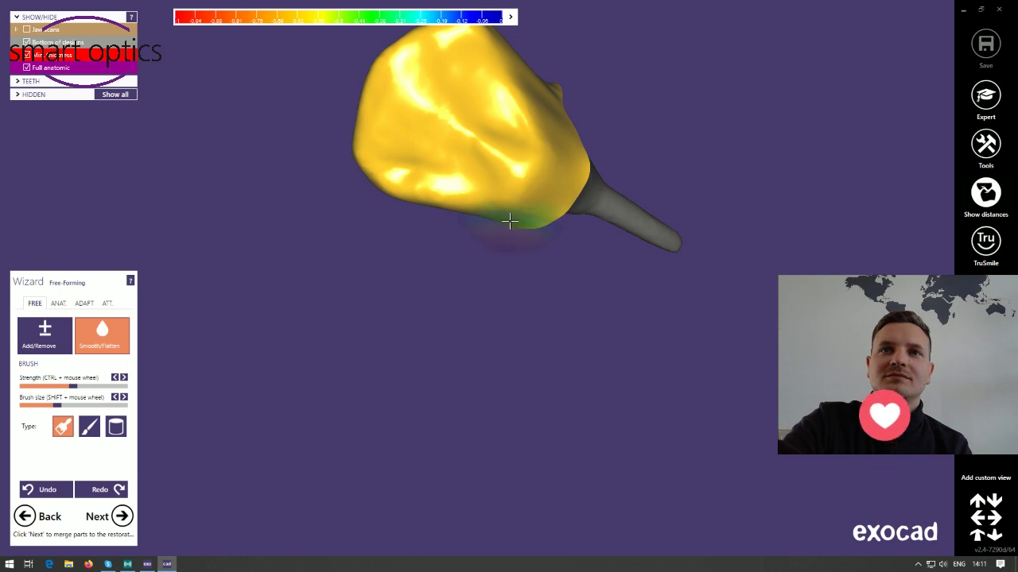
Merge the free-formed tooth with the post bottom, leaving the adaptation options unchanged, and continue in Expert mode.
click(84, 303)
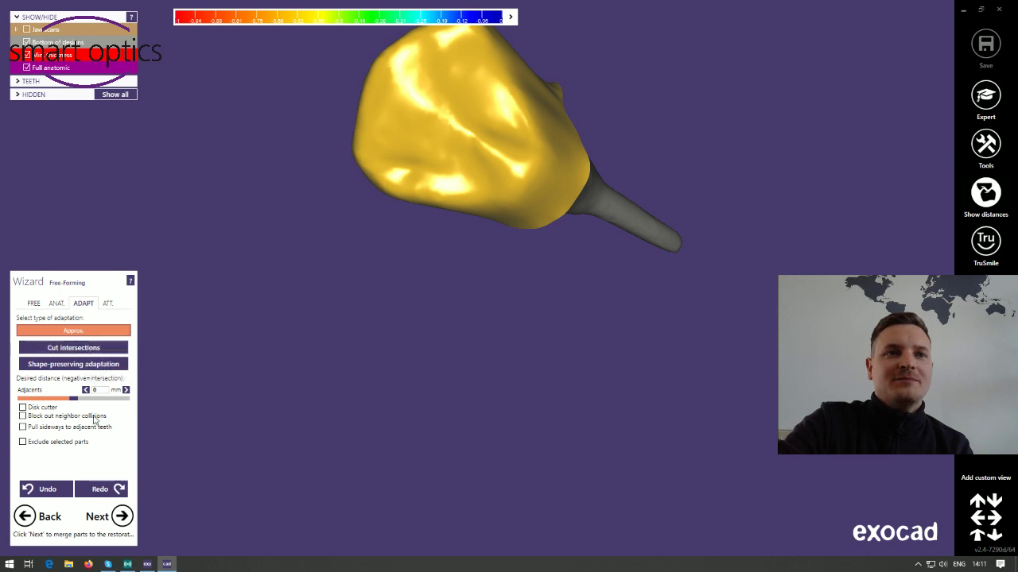
click(122, 516)
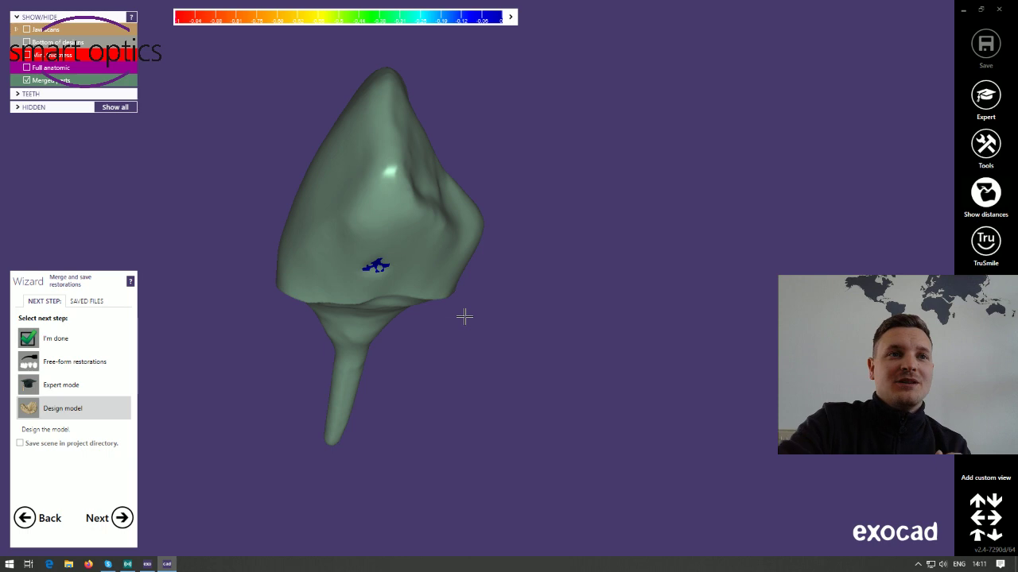
click(115, 390)
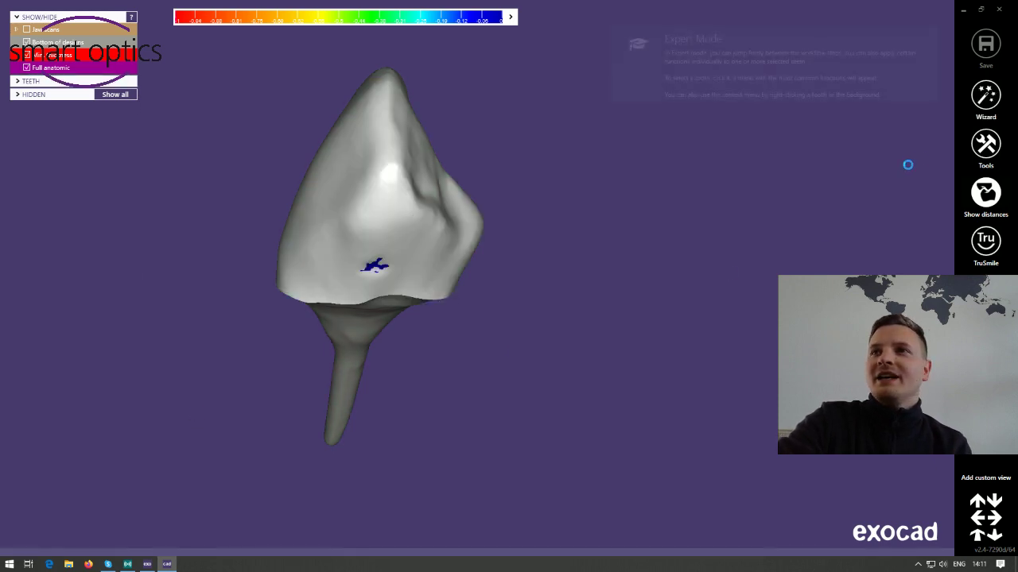
Change the reconstruction type of tooth 23 from full anatomy to Reduced so that shrinking is allowed.
click(987, 151)
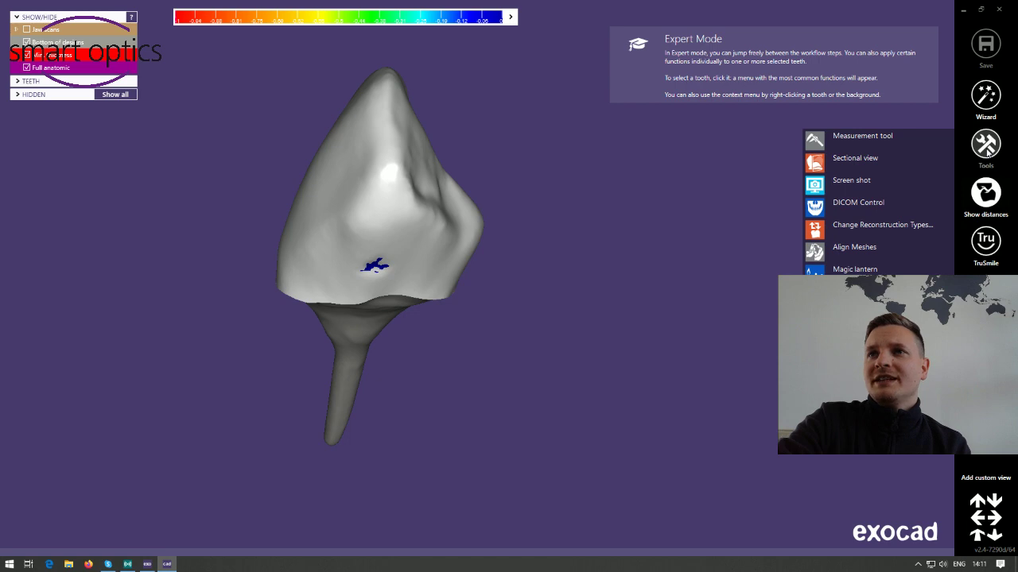
click(904, 225)
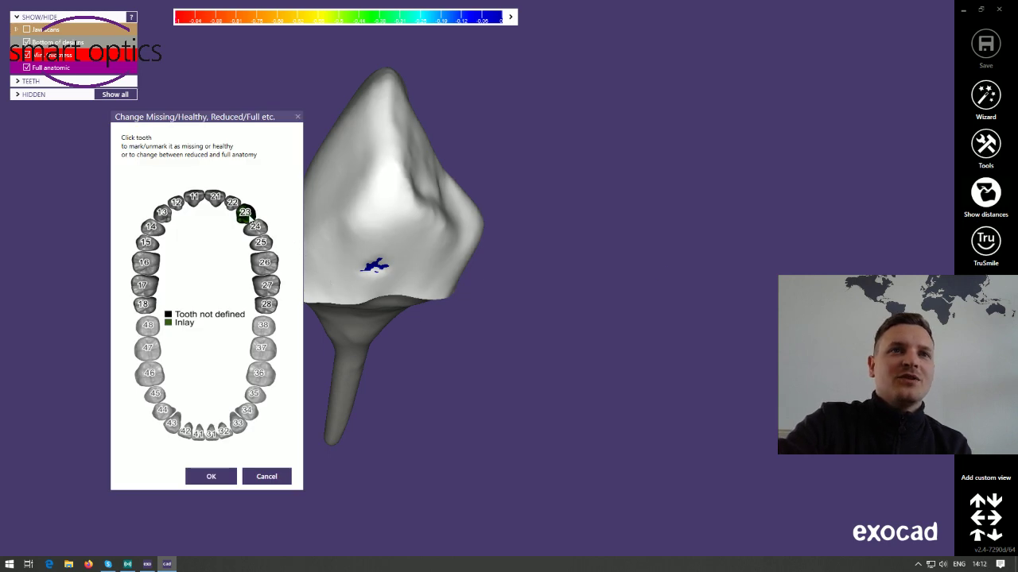
click(247, 218)
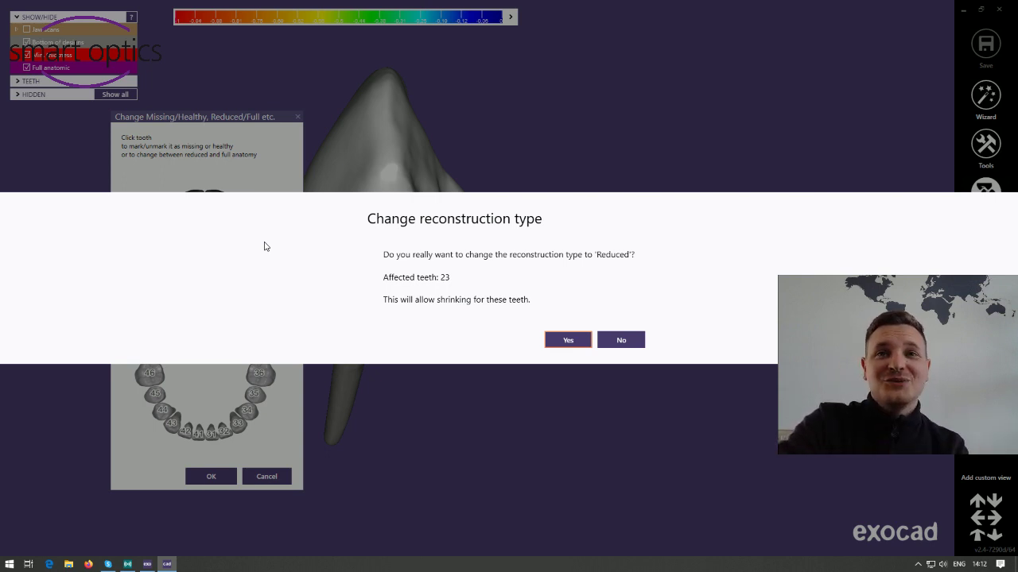
click(568, 340)
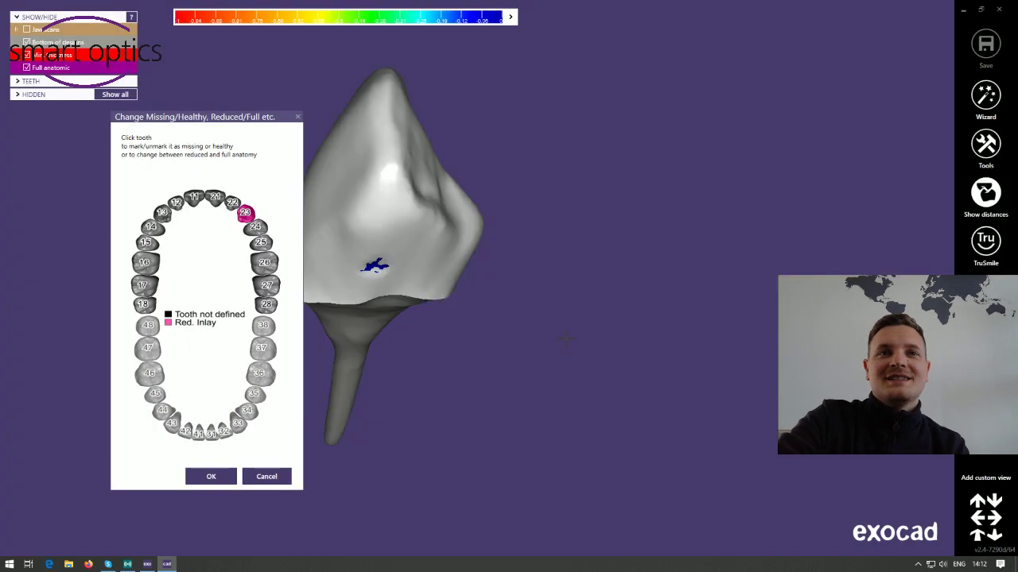
click(211, 477)
Return to the wizard and shrink the tooth by 1 mm with 100 % lingual shrink, continuing to free-forming.
click(985, 99)
right_drag(487, 345, 398, 354)
scroll(398, 354, down, 2)
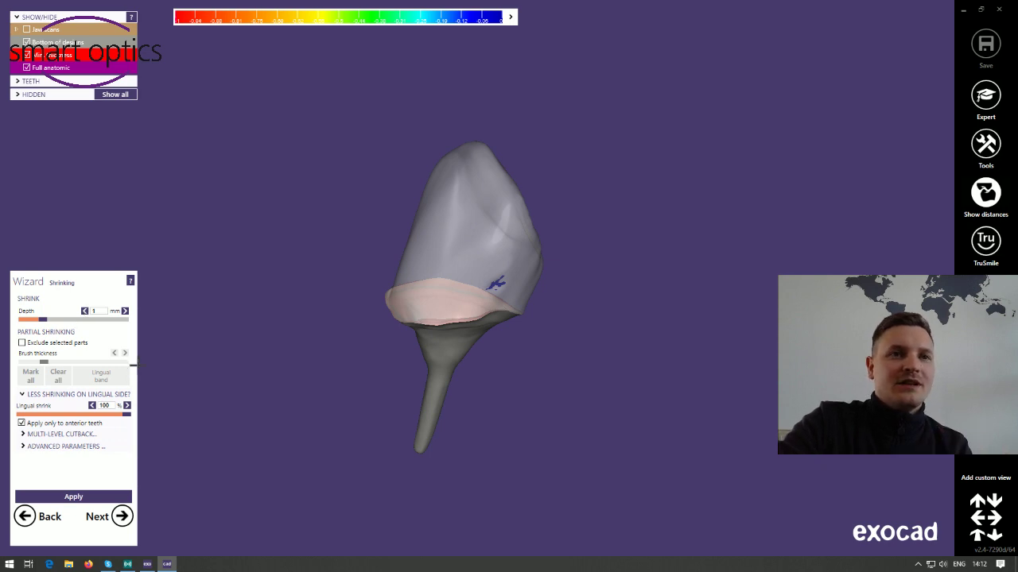
click(104, 498)
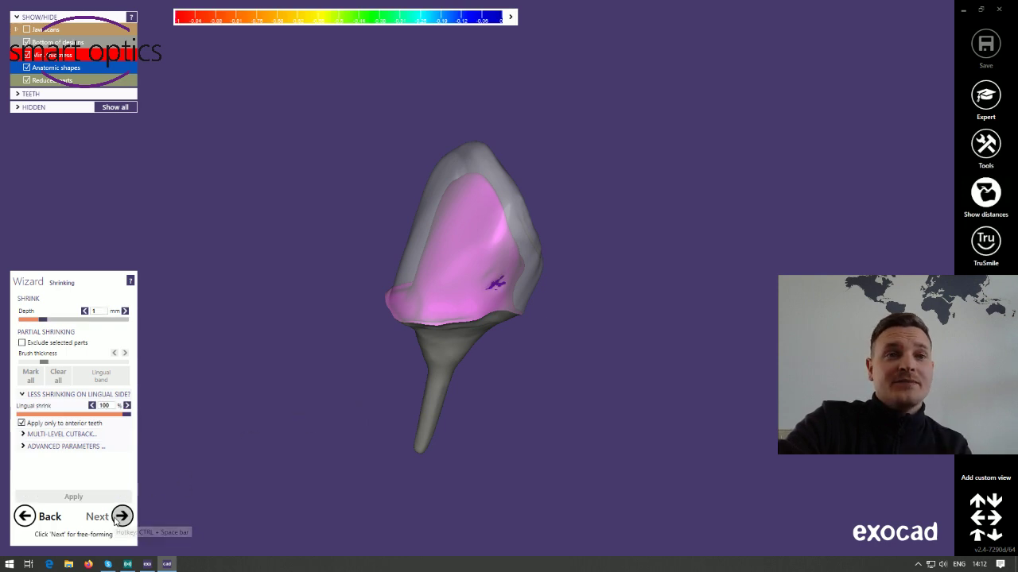
click(119, 516)
Build up the hollow areas above the margin all around the reduced core with the Add/Remove brush.
click(35, 303)
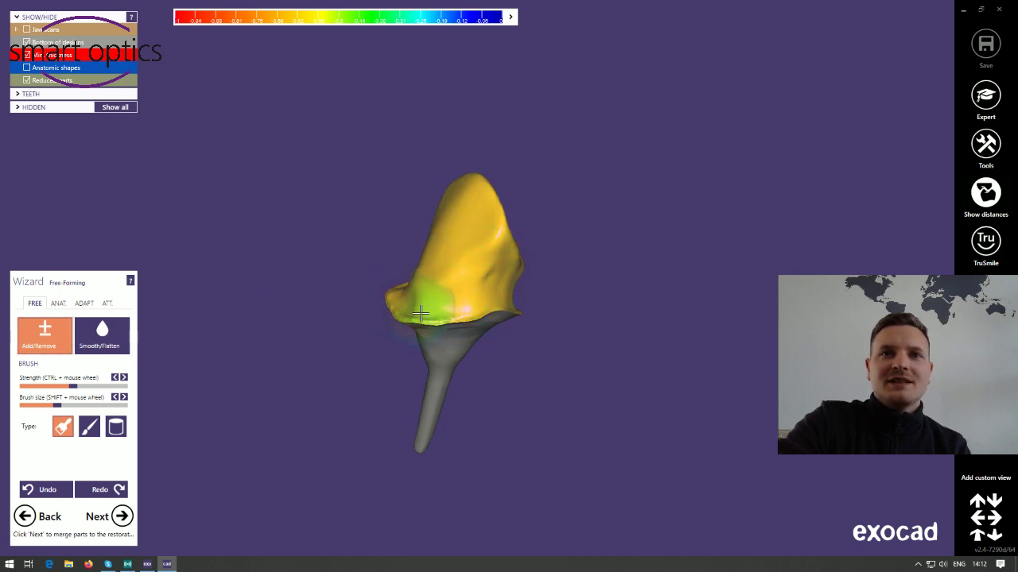
right_drag(480, 303, 442, 359)
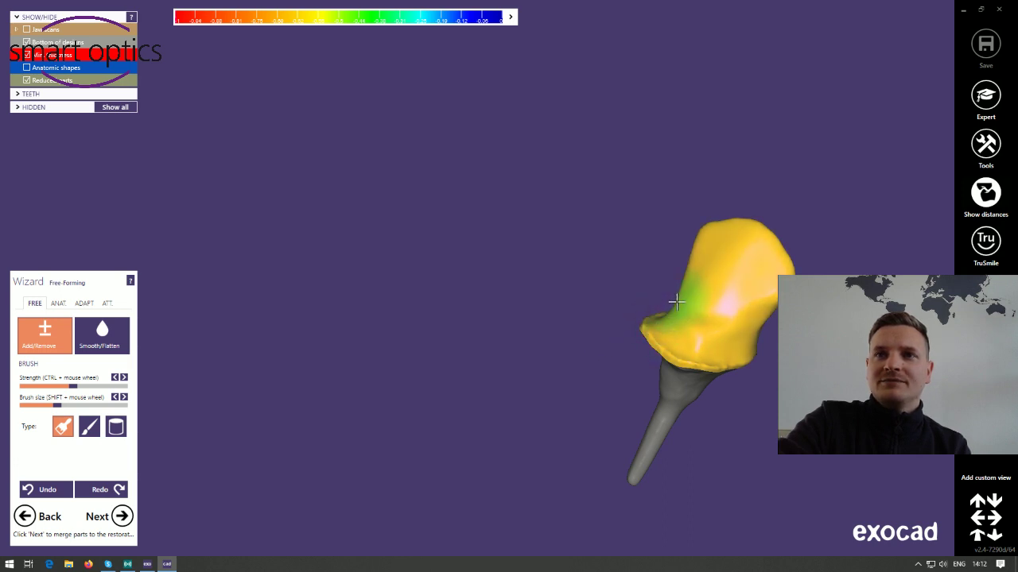
right_drag(760, 352, 762, 352)
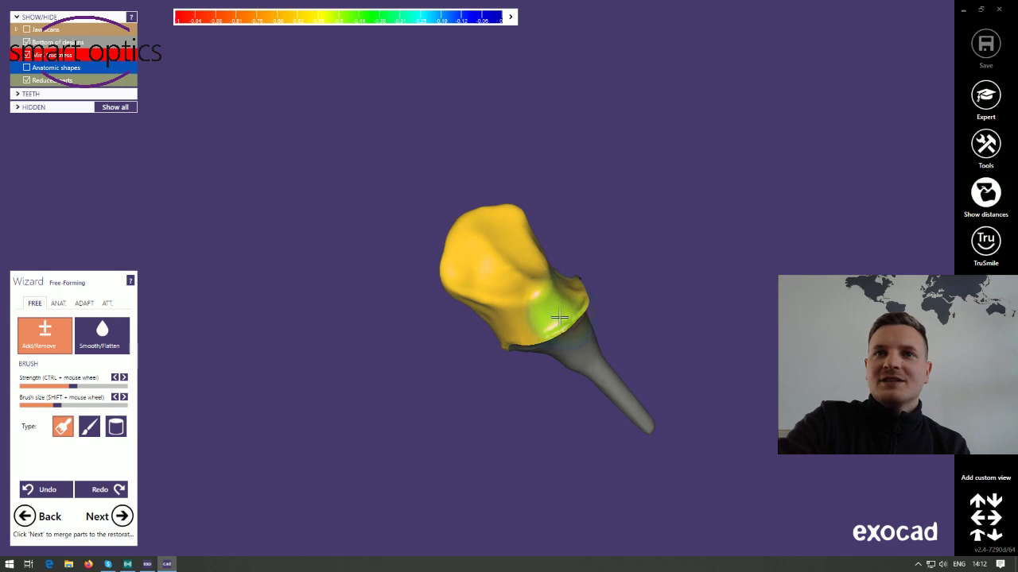
right_drag(565, 286, 565, 295)
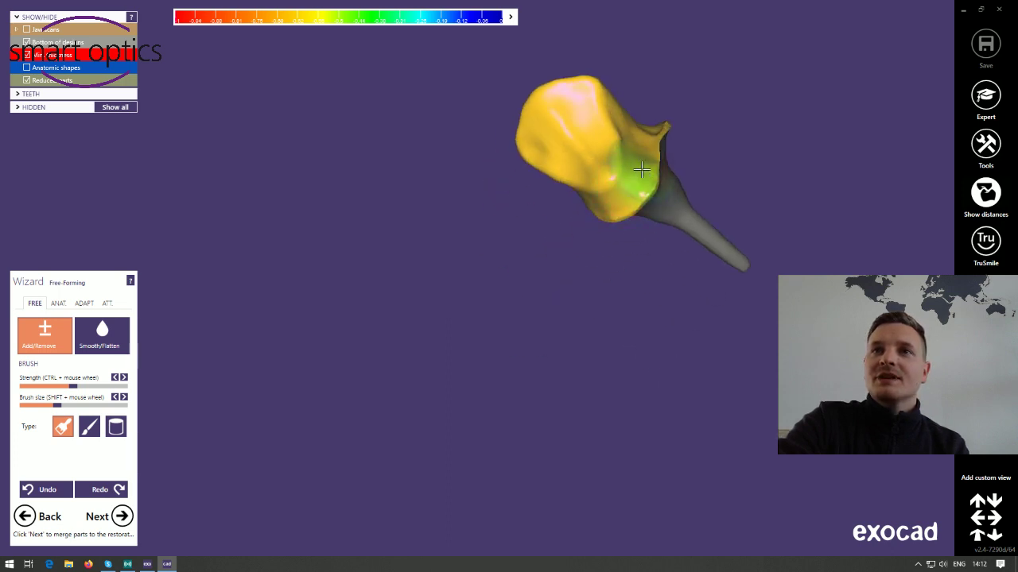
right_drag(643, 141, 666, 174)
mouse_move(738, 112)
right_down()
mouse_move(631, 220)
mouse_move(622, 279)
mouse_move(632, 325)
right_up()
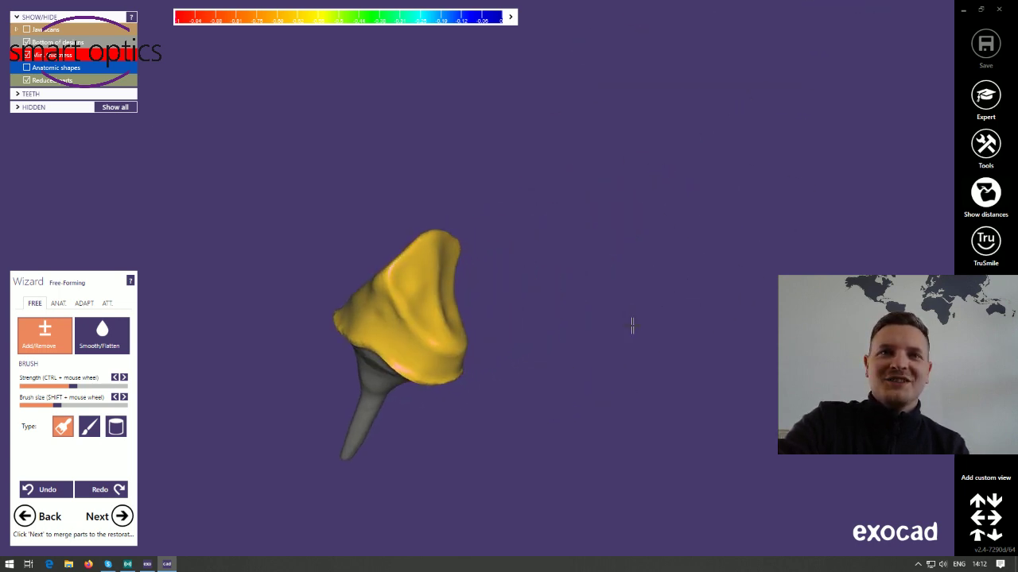
Smooth the reduced core's surface around the margin and sides with the Smooth/Flatten brush.
mouse_move(345, 295)
right_down()
mouse_move(364, 334)
mouse_move(434, 308)
mouse_move(407, 286)
mouse_move(386, 304)
mouse_move(389, 365)
right_up()
key(shift)
mouse_move(388, 365)
mouse_down()
mouse_move(351, 377)
mouse_move(322, 356)
mouse_move(402, 382)
mouse_move(426, 372)
mouse_move(390, 374)
mouse_move(391, 393)
mouse_move(337, 394)
mouse_move(307, 345)
mouse_up()
mouse_move(307, 345)
right_down()
mouse_move(325, 331)
mouse_move(506, 368)
right_up()
mouse_move(506, 369)
mouse_down()
mouse_move(477, 329)
mouse_move(452, 361)
mouse_move(609, 286)
mouse_move(567, 353)
mouse_move(604, 323)
mouse_up()
mouse_move(603, 323)
right_down()
mouse_move(593, 350)
mouse_move(484, 390)
mouse_move(642, 272)
mouse_move(529, 303)
mouse_move(545, 345)
right_up()
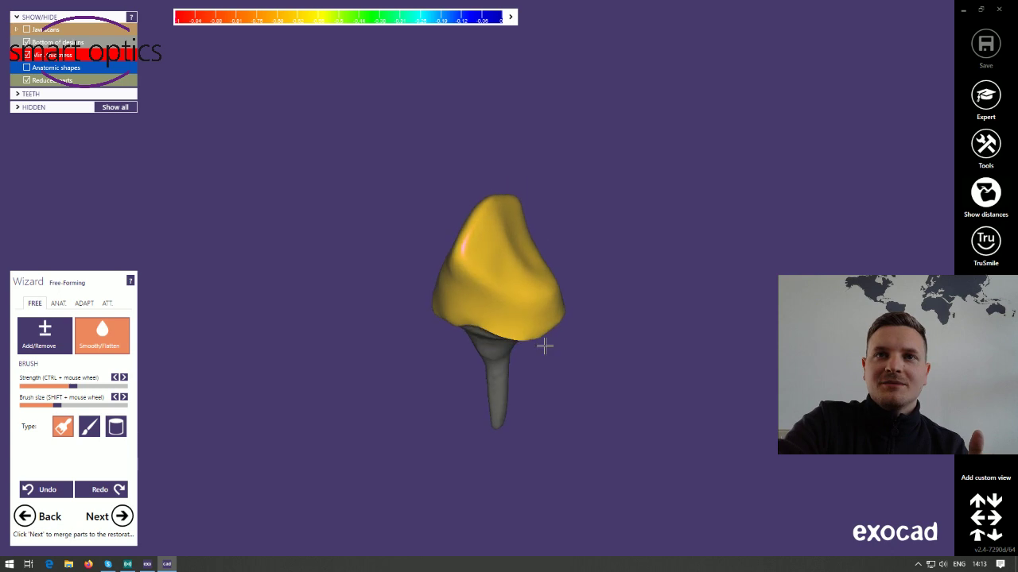
Check the smoothed core from its tip and sides, and merge it with the post into one restoration.
mouse_move(485, 211)
right_down()
mouse_move(506, 352)
mouse_move(584, 310)
right_up()
mouse_move(490, 249)
right_down()
mouse_move(525, 287)
mouse_move(517, 277)
mouse_move(556, 477)
mouse_move(566, 93)
mouse_move(573, 152)
mouse_move(503, 299)
right_up()
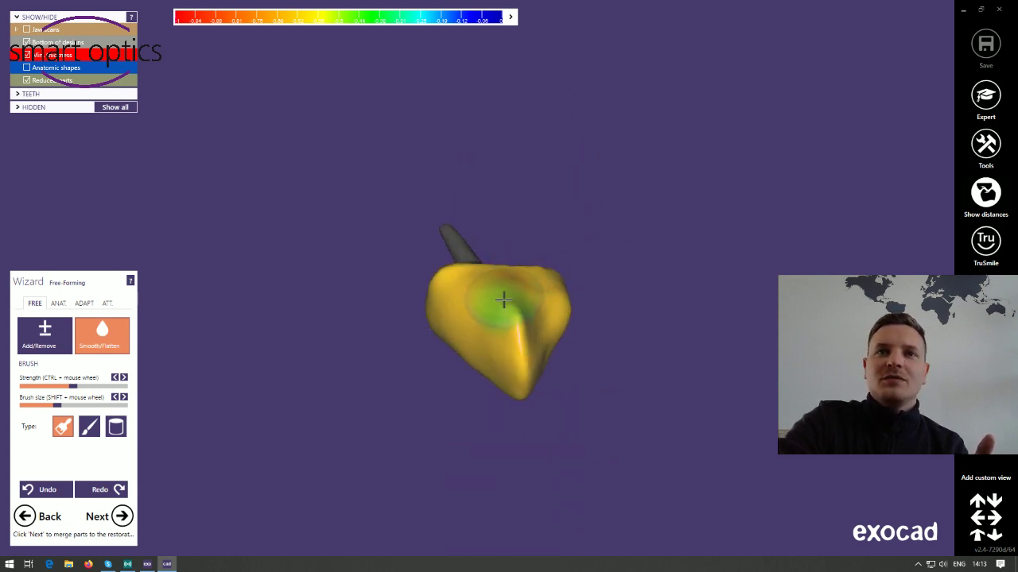
mouse_move(544, 344)
right_down()
mouse_move(538, 354)
mouse_move(522, 338)
mouse_move(479, 424)
mouse_move(464, 429)
right_up()
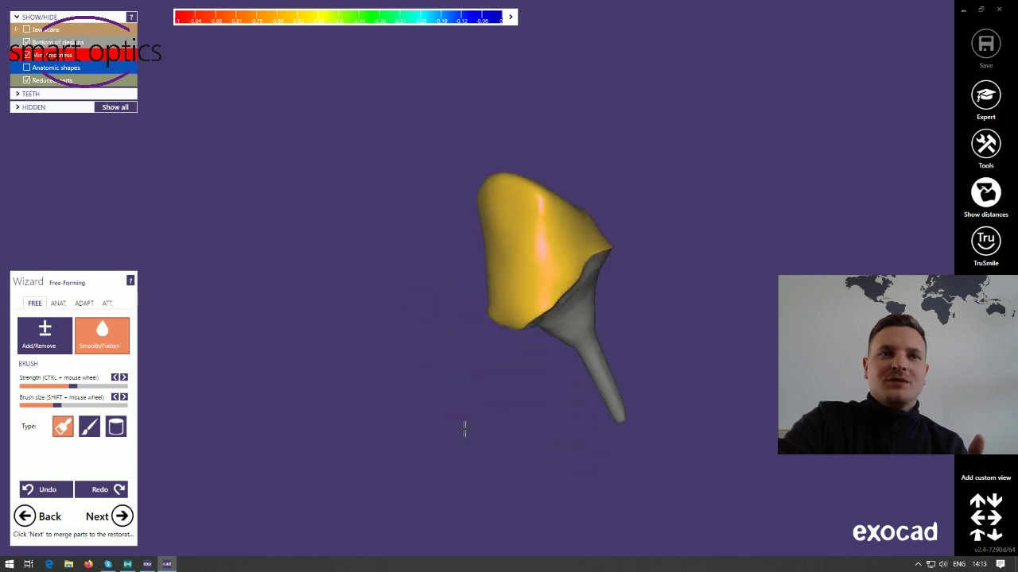
click(121, 517)
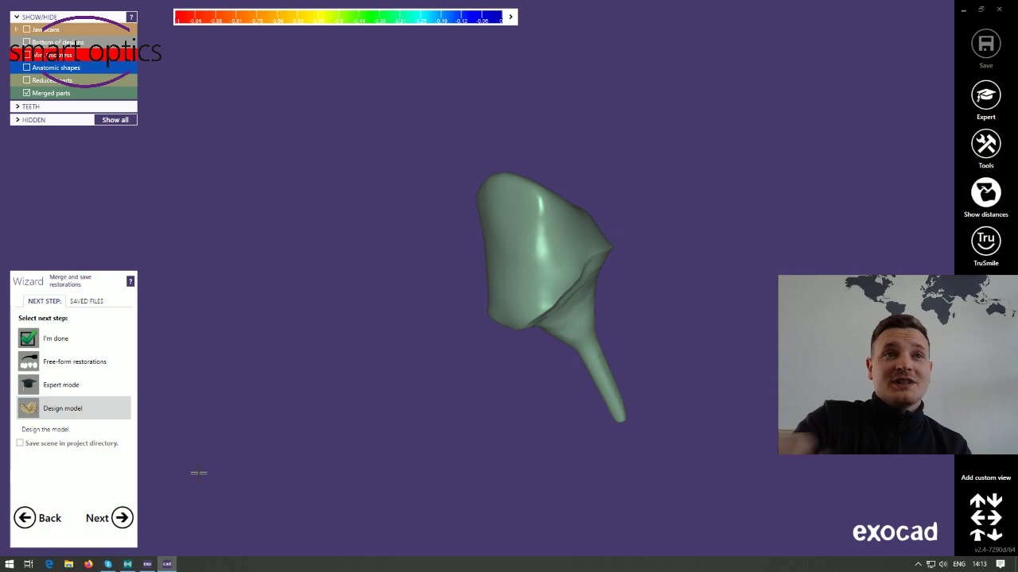
Show the jaw scans again and examine how the merged post and core sits between the neighbouring teeth.
click(25, 29)
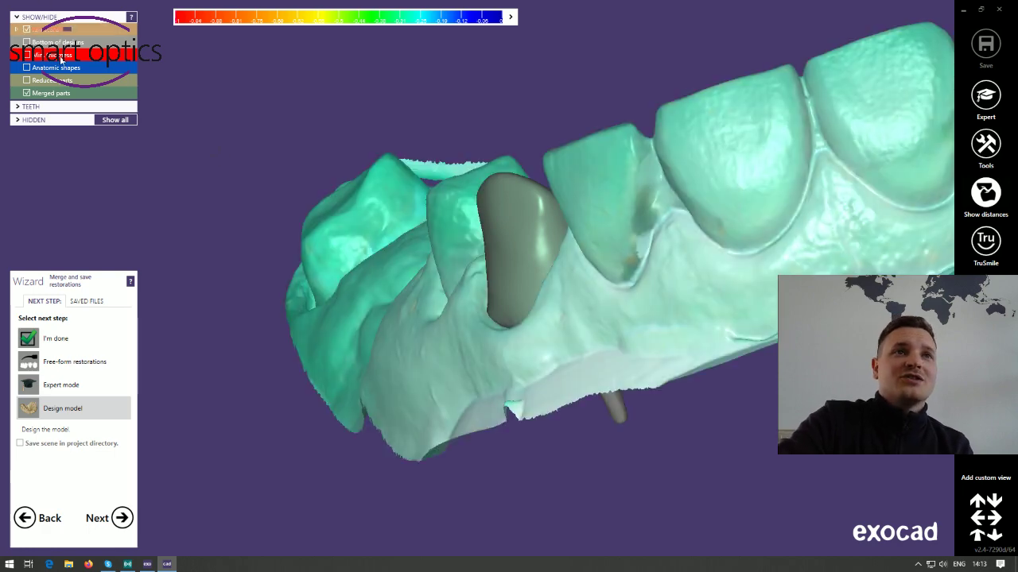
right_drag(413, 256, 634, 401)
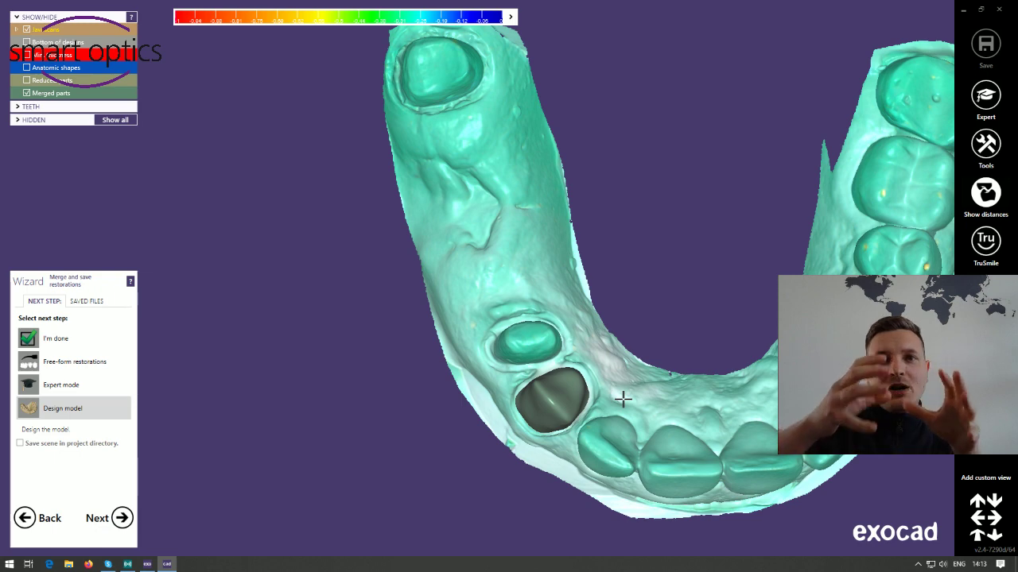
right_drag(630, 343, 627, 329)
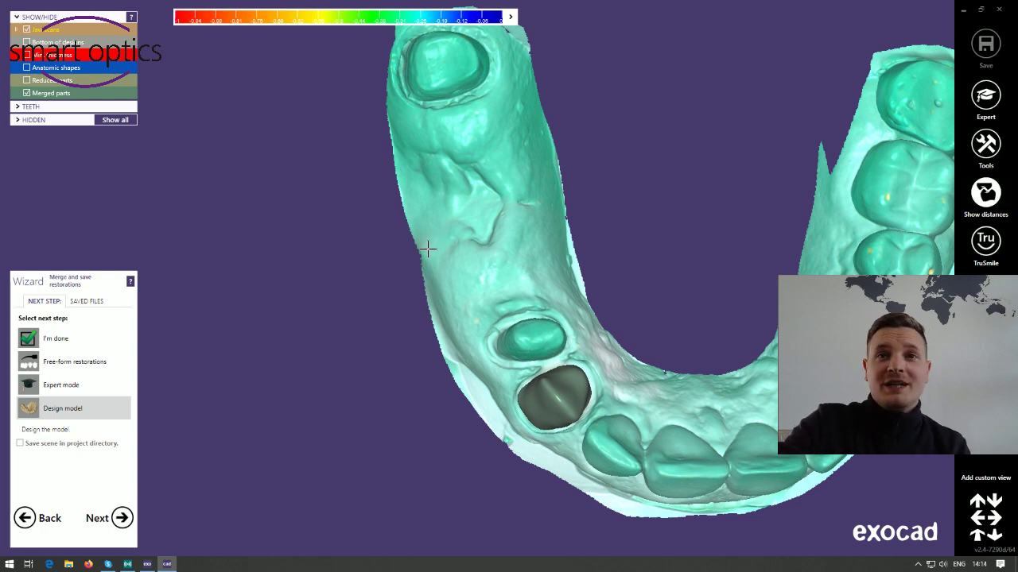
right_drag(488, 285, 405, 357)
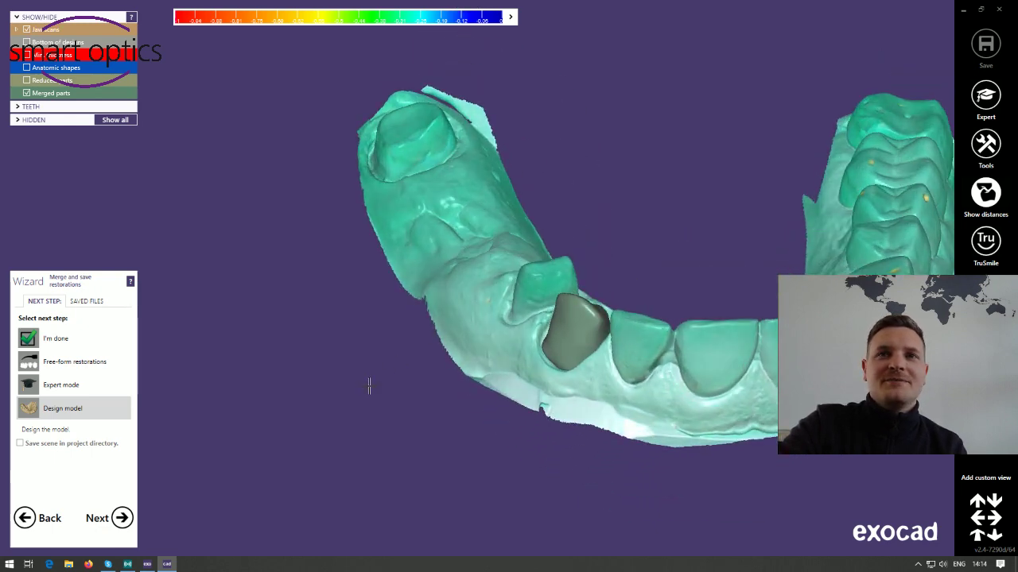
right_drag(536, 421, 246, 430)
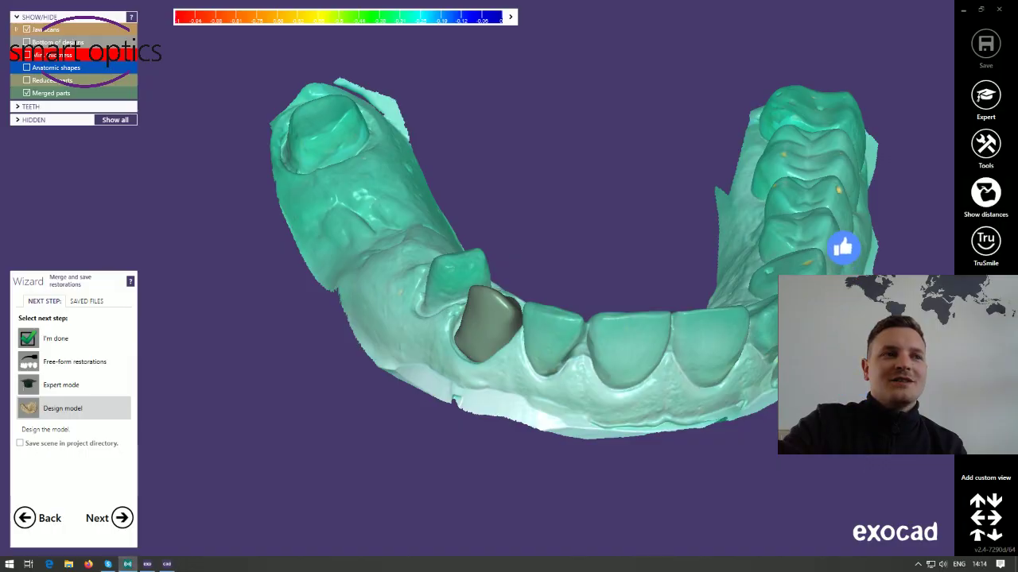